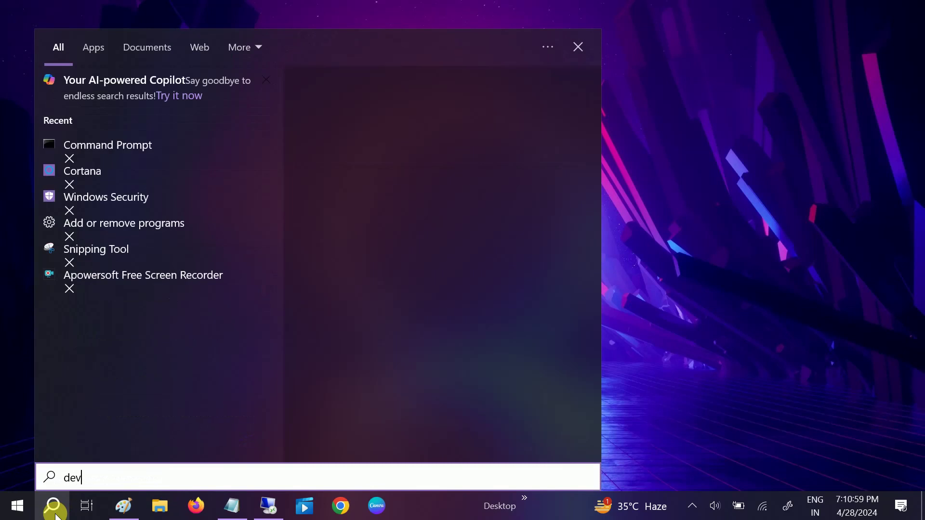
# Launch Device Manager from the Start search results
pyautogui.click(135, 108)
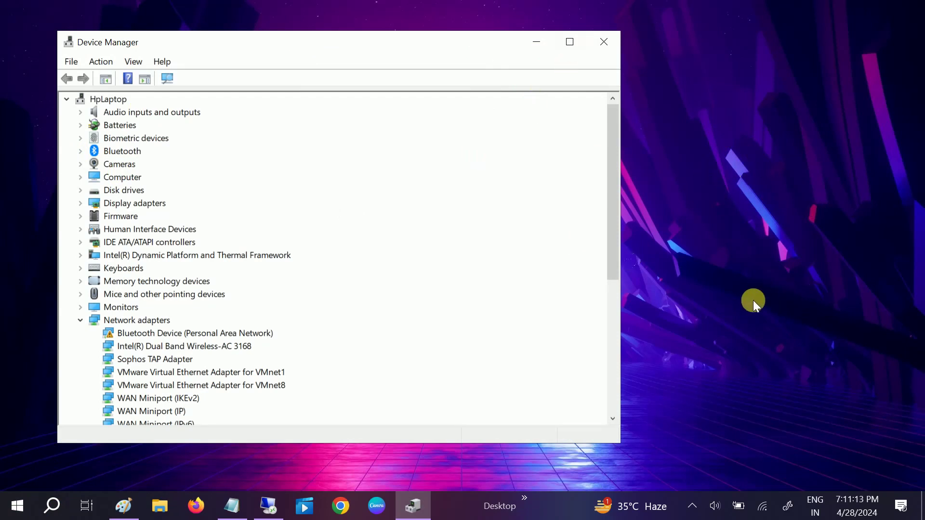
# Maximize Device Manager and select Intel(R) HD Graphics 620 under Display adapters
pyautogui.click(570, 42)
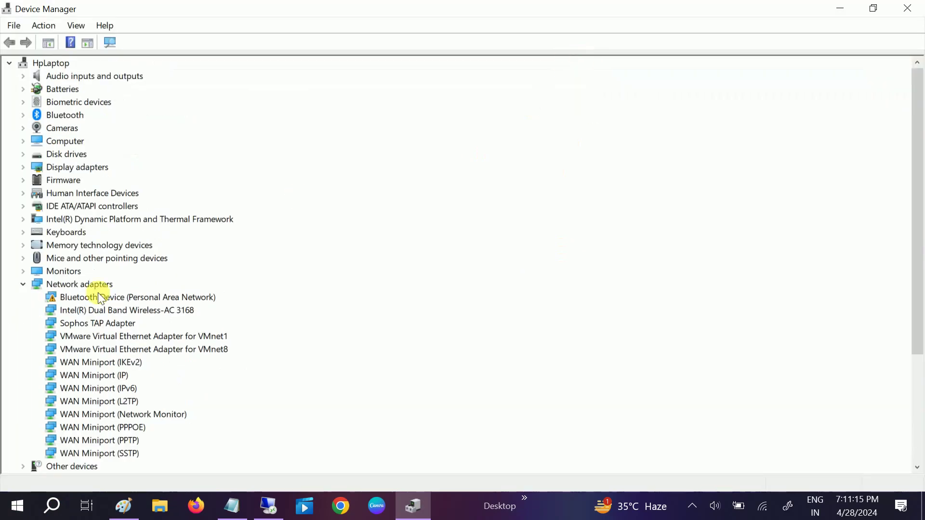
pyautogui.click(22, 285)
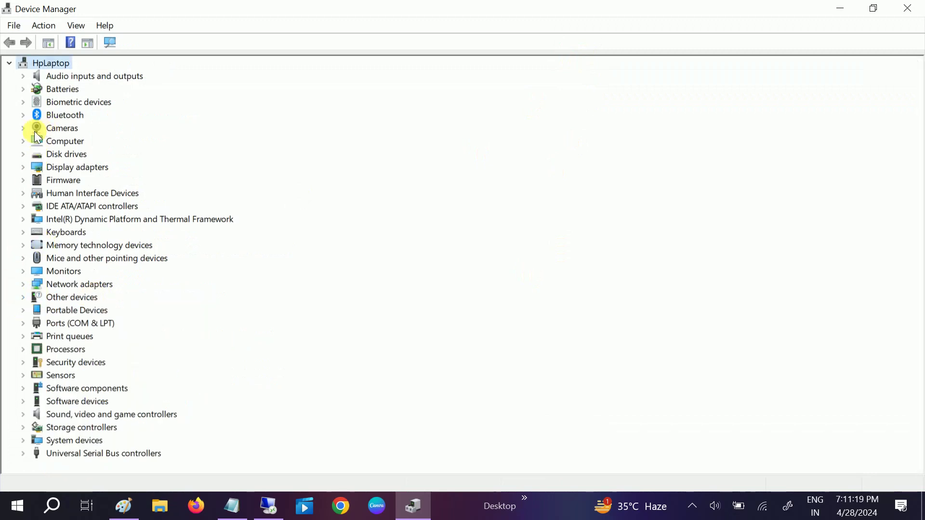
pyautogui.click(26, 164)
pyautogui.click(103, 180)
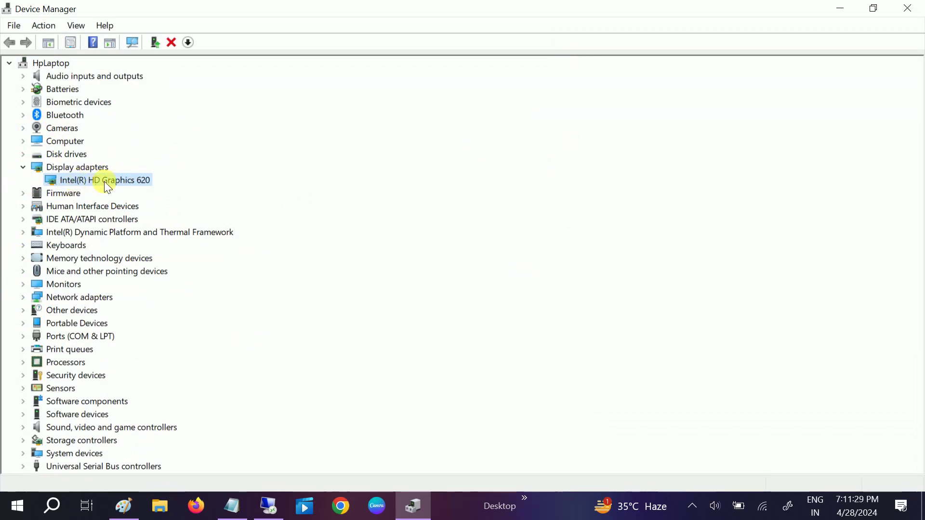
# Update the graphics driver with an automatic search, confirming the best driver is already installed
pyautogui.rightClick(90, 180)
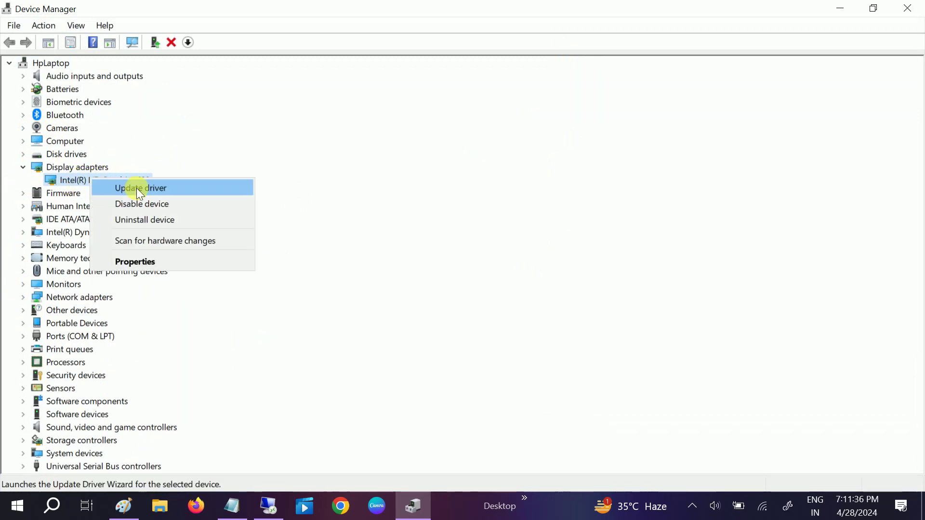
pyautogui.click(135, 188)
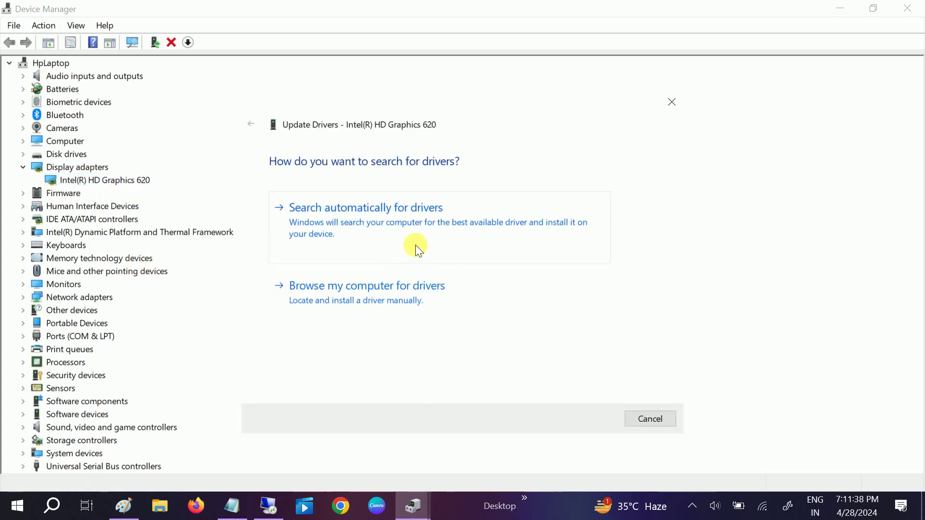
pyautogui.click(416, 245)
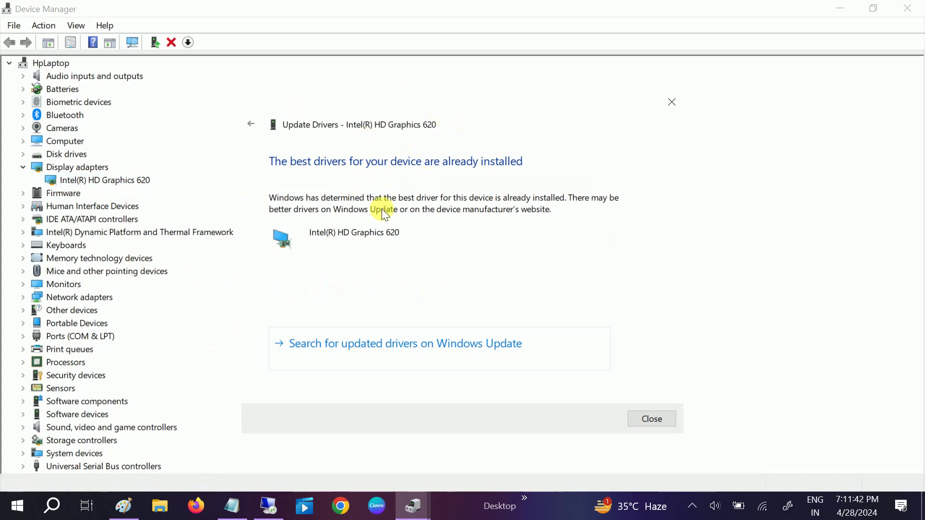
pyautogui.click(663, 417)
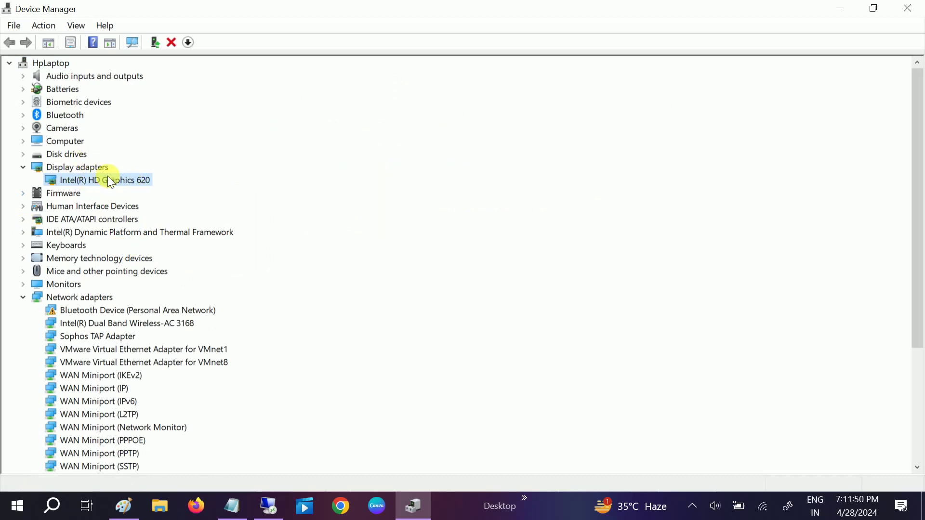
# Close Device Manager and open Display settings from the desktop context menu
pyautogui.click(907, 9)
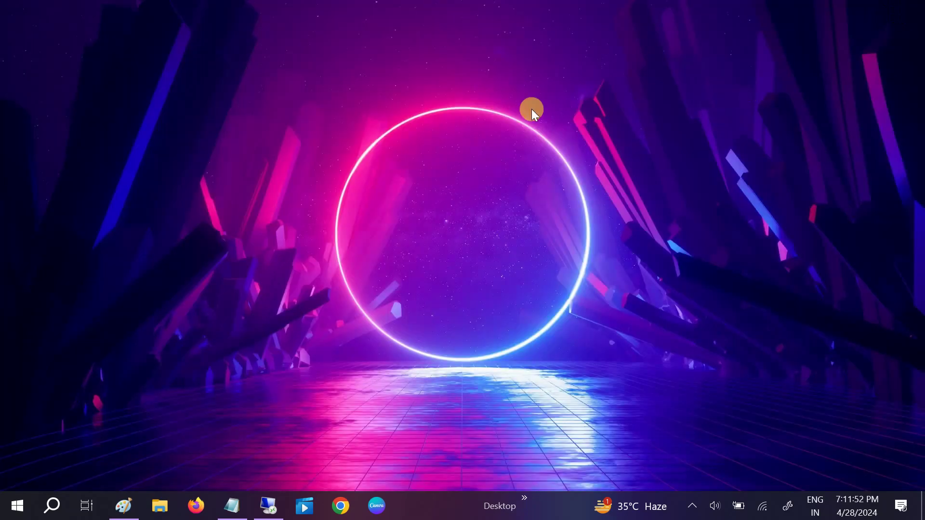
pyautogui.rightClick(505, 77)
pyautogui.click(416, 231)
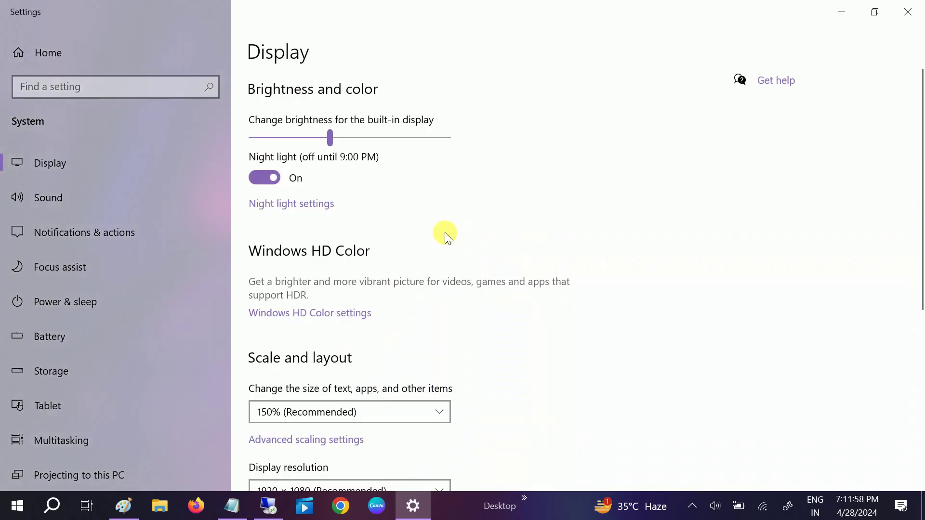
pyautogui.scroll(-3, 447, 328)
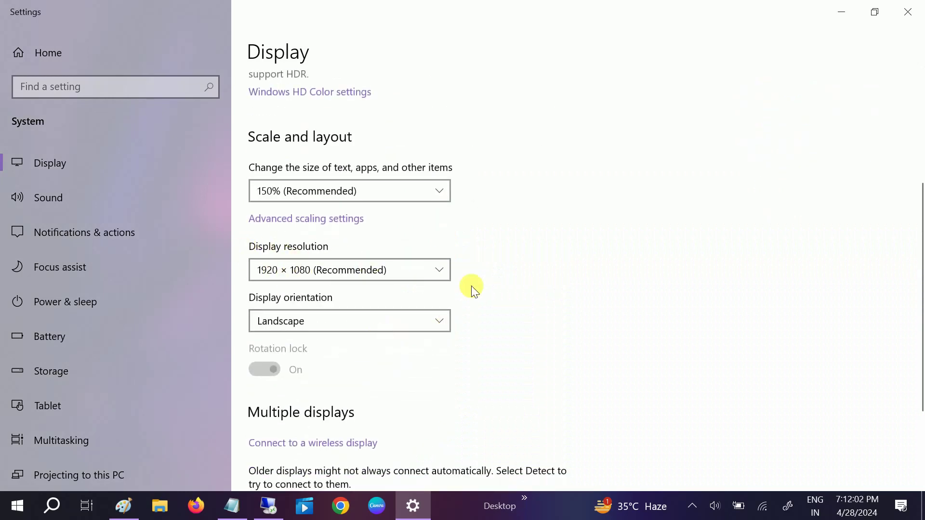
# Review the display resolution choices and keep 1920 × 1080
pyautogui.click(440, 272)
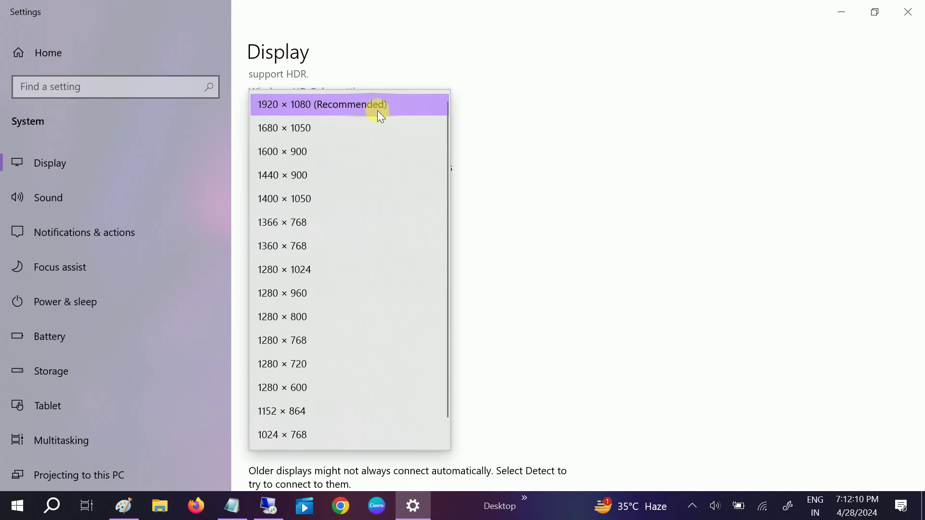
pyautogui.click(587, 131)
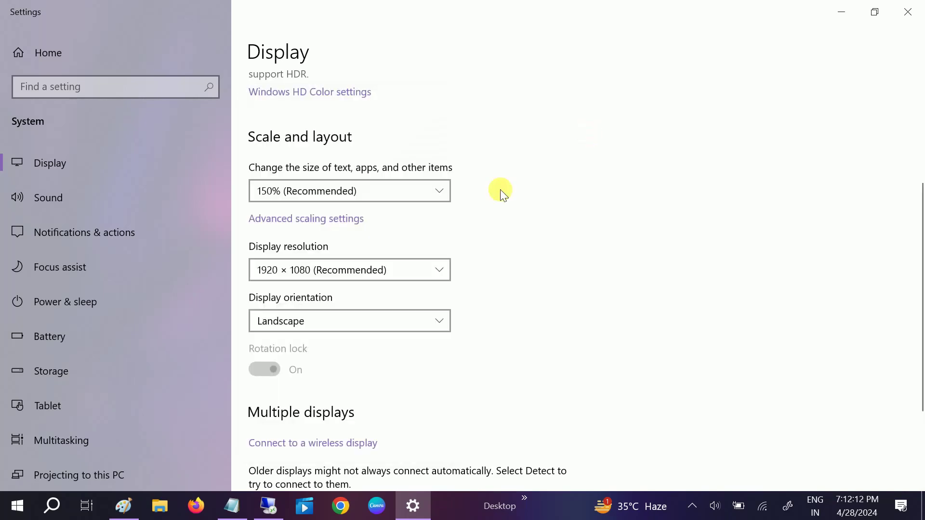
pyautogui.scroll(-2, 477, 210)
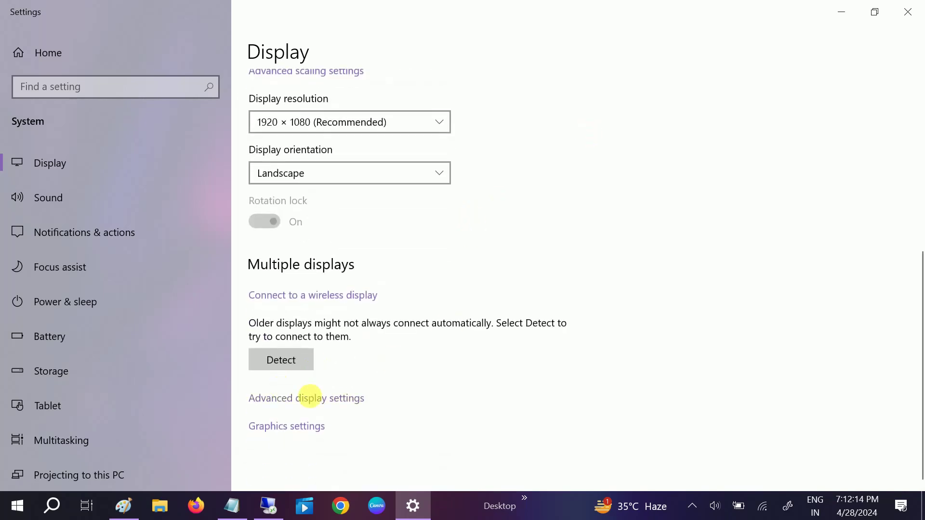
pyautogui.click(280, 402)
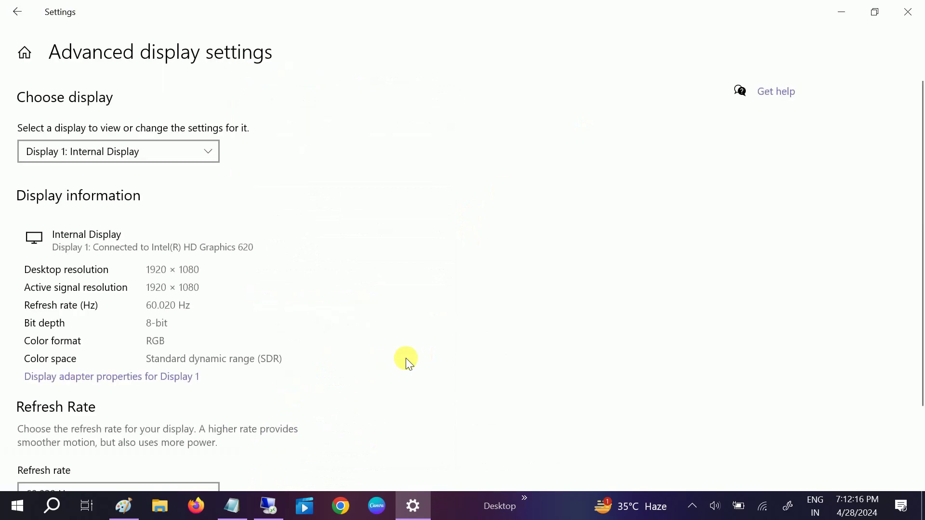
pyautogui.scroll(-2, 221, 279)
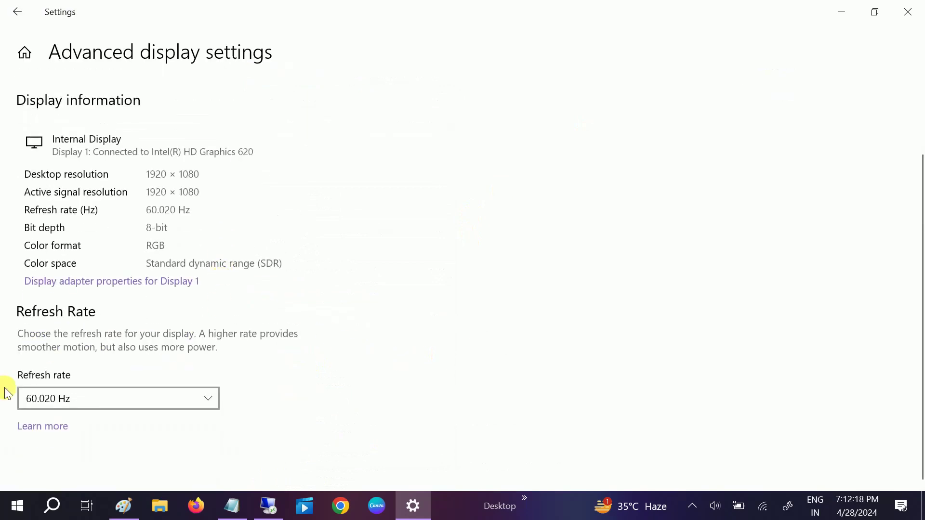
pyautogui.click(116, 402)
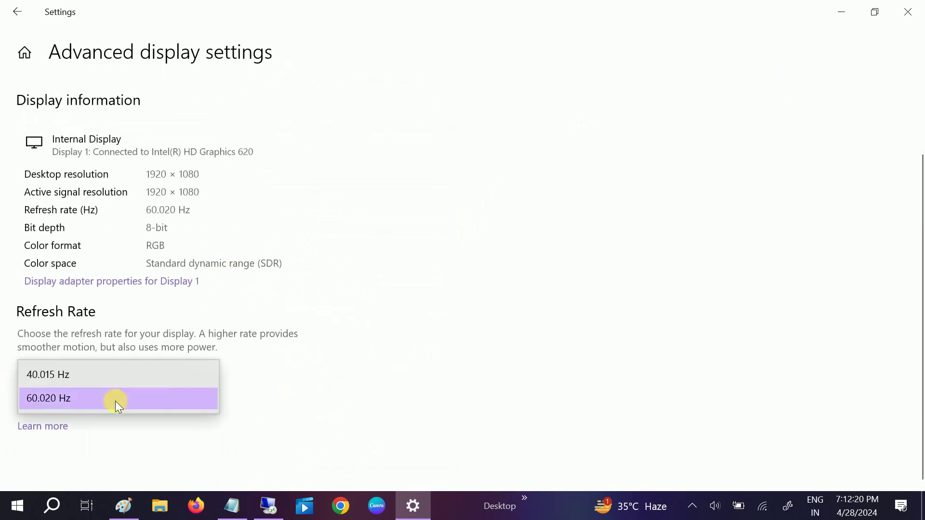
pyautogui.click(74, 371)
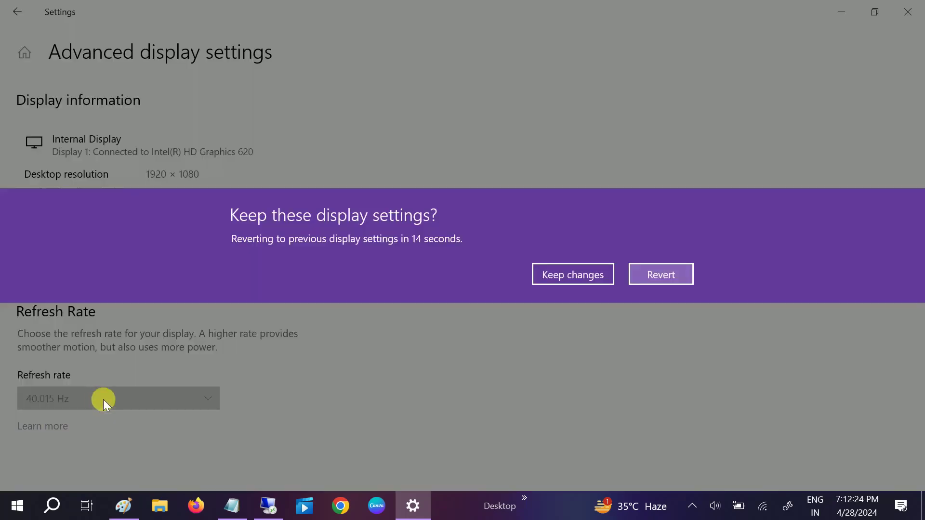
pyautogui.click(675, 279)
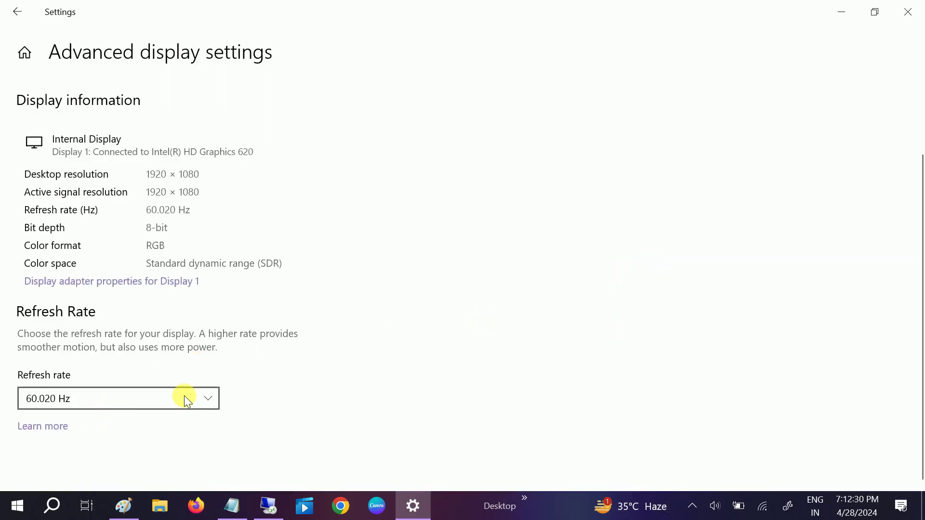
pyautogui.click(184, 397)
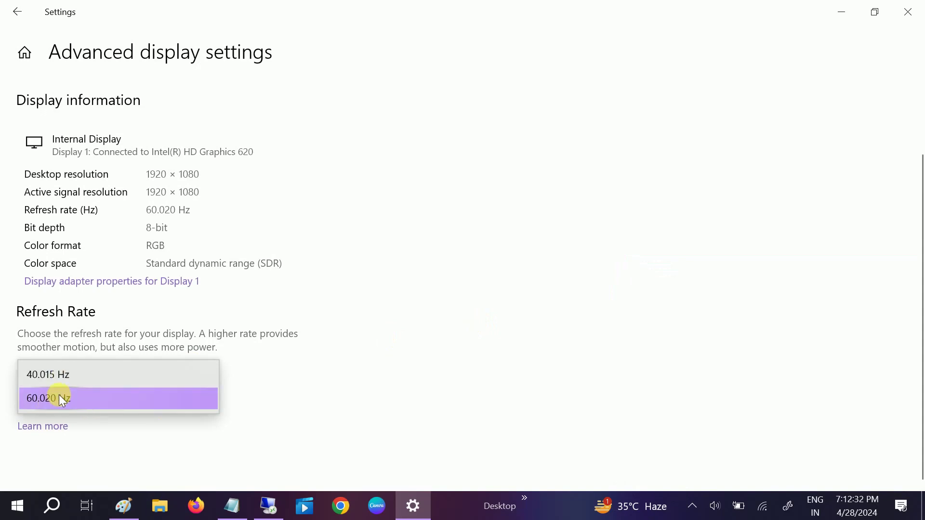
pyautogui.click(304, 310)
pyautogui.scroll(2, 292, 307)
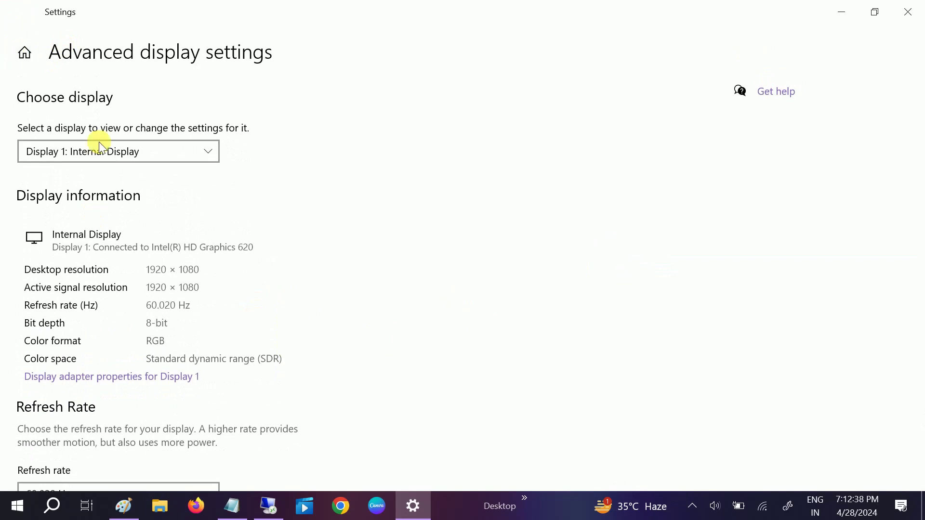
pyautogui.click(18, 12)
pyautogui.scroll(-1, 454, 283)
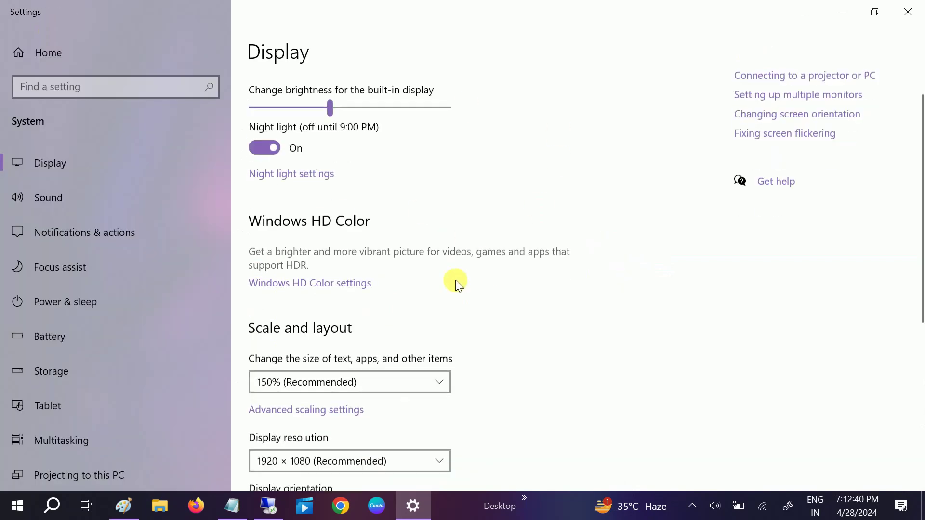
pyautogui.scroll(-4, 393, 222)
pyautogui.scroll(1, 394, 222)
# Recheck the resolution list, keep 1920 × 1080, and close Settings
pyautogui.click(448, 194)
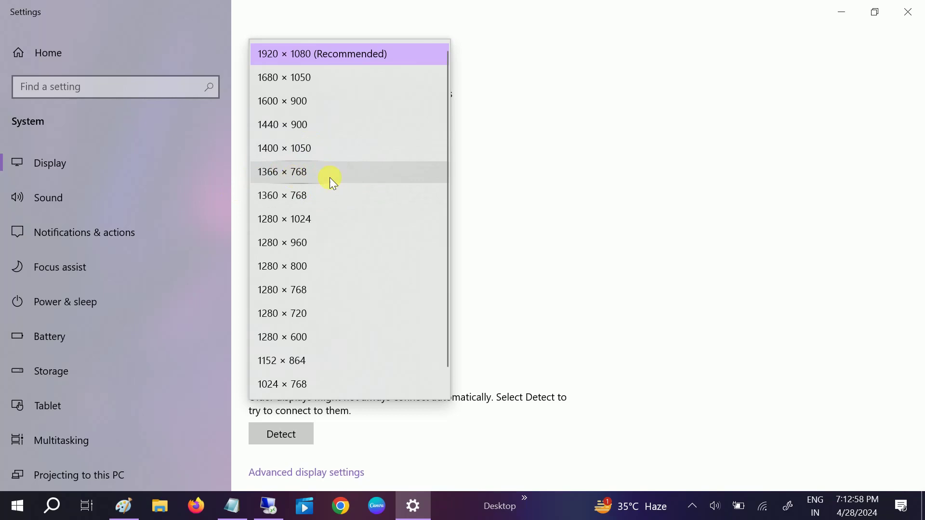
pyautogui.click(237, 149)
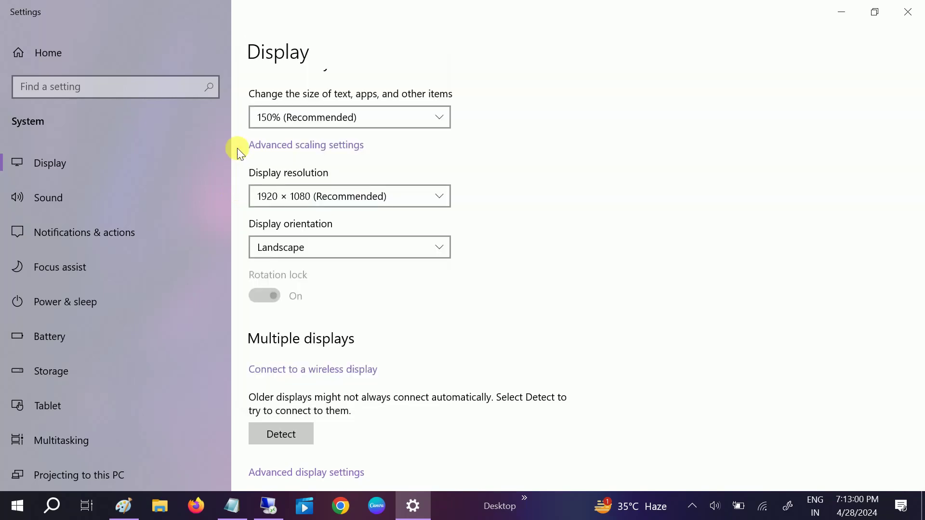
pyautogui.scroll(5, 301, 246)
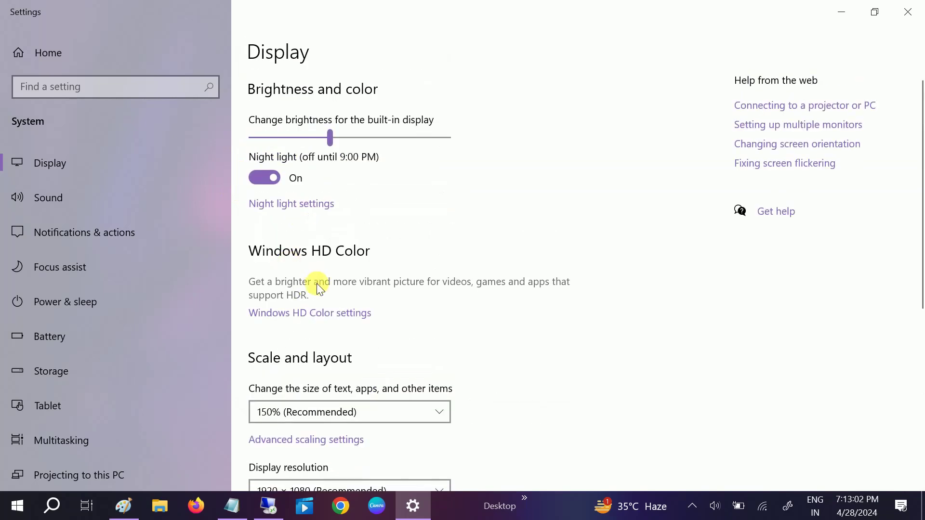
pyautogui.click(907, 13)
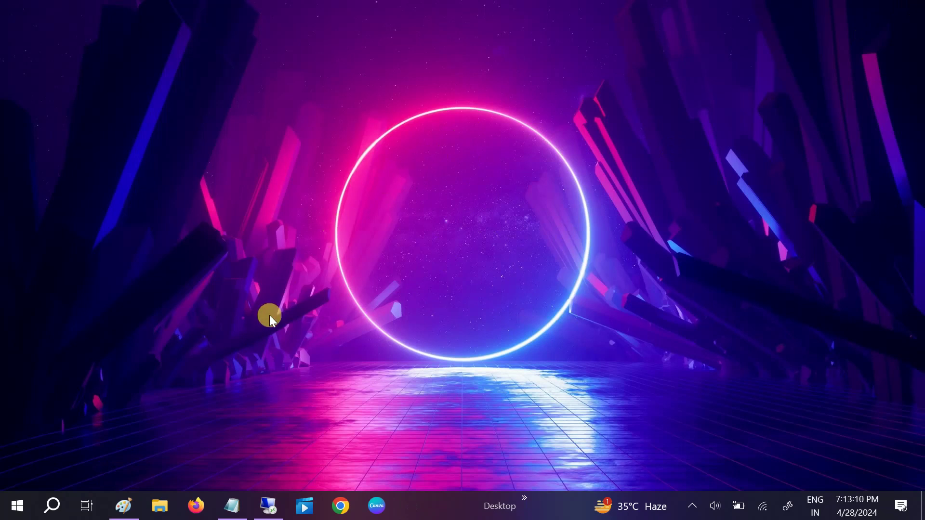
# On the remote Windows 11 desktop, search Google for 'dell drivers' in Chrome
pyautogui.click(268, 506)
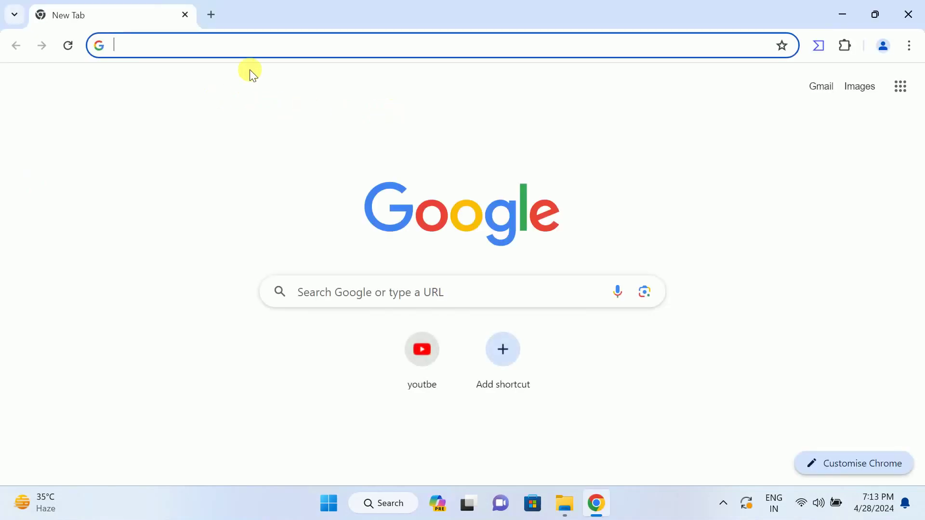
pyautogui.click(262, 45)
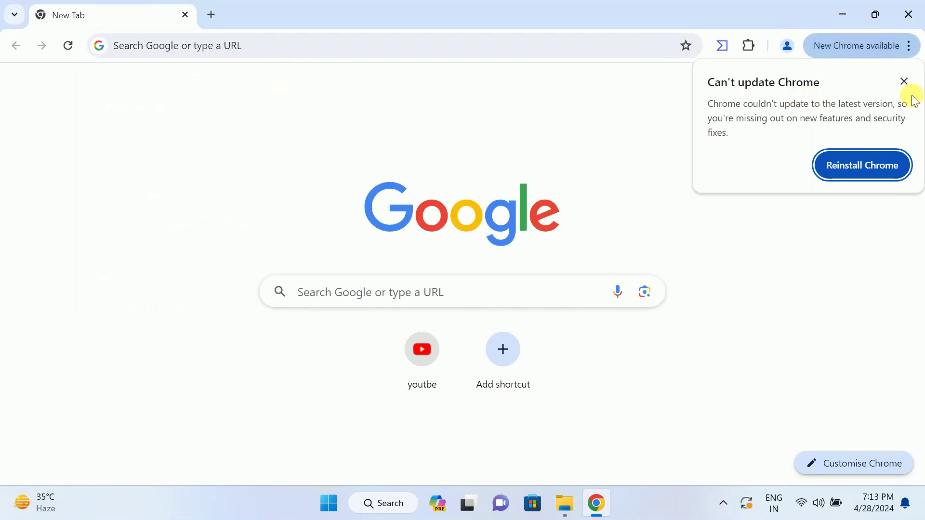
pyautogui.click(904, 82)
pyautogui.click(272, 53)
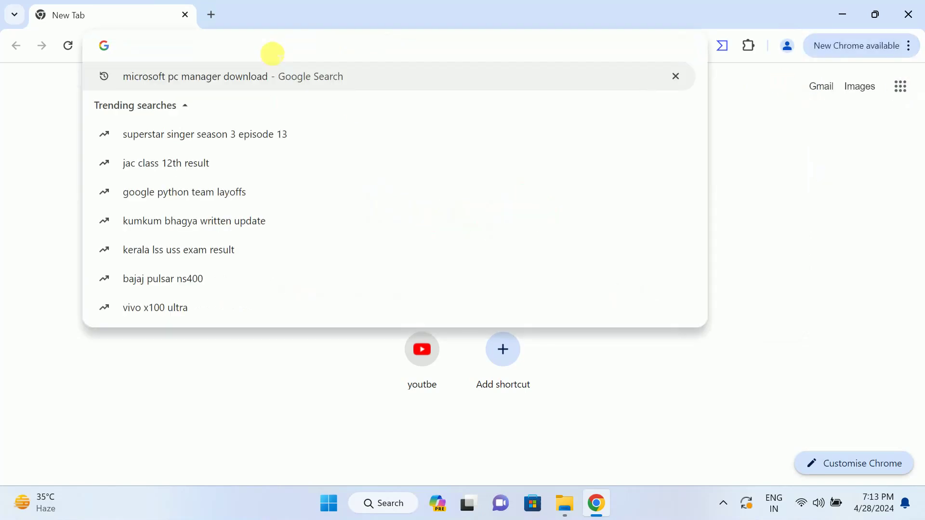
pyautogui.write('dell driv')
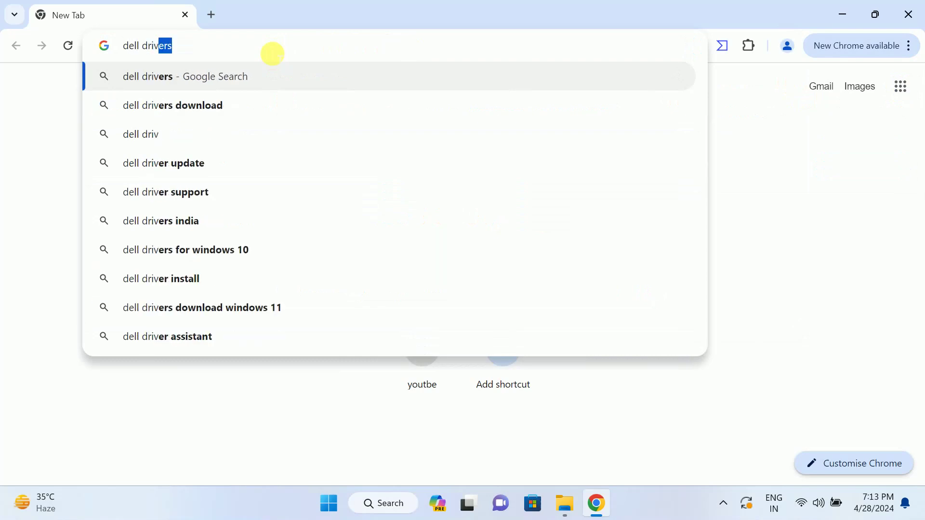
pyautogui.write('er')
pyautogui.press('Return')
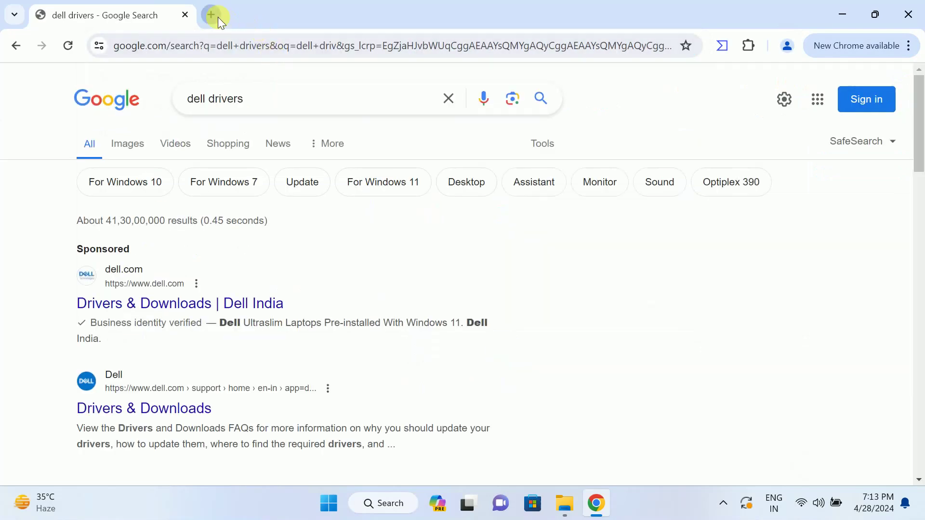
# Search 'hp drivers' in a second tab and open HP's Software and Drivers page
pyautogui.click(211, 15)
pyautogui.write('hp dr')
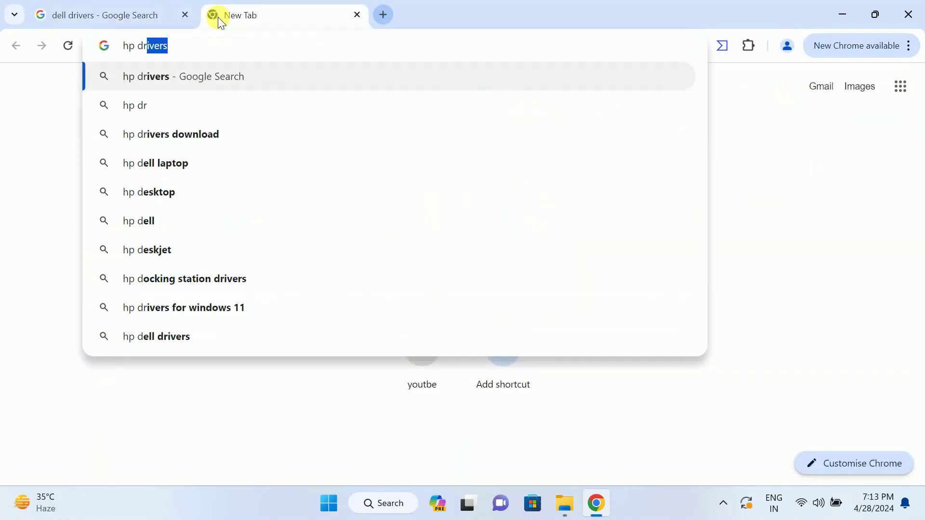
pyautogui.write('iver')
pyautogui.press('Return')
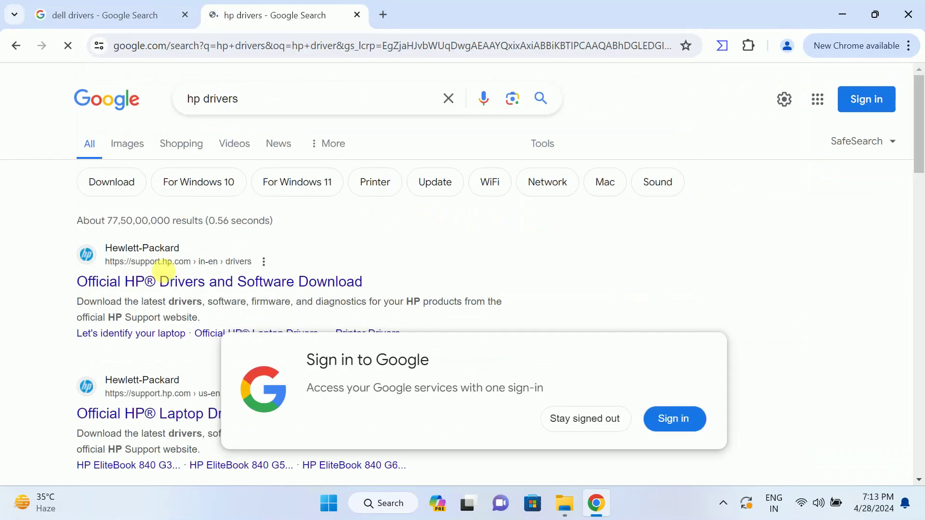
pyautogui.click(163, 291)
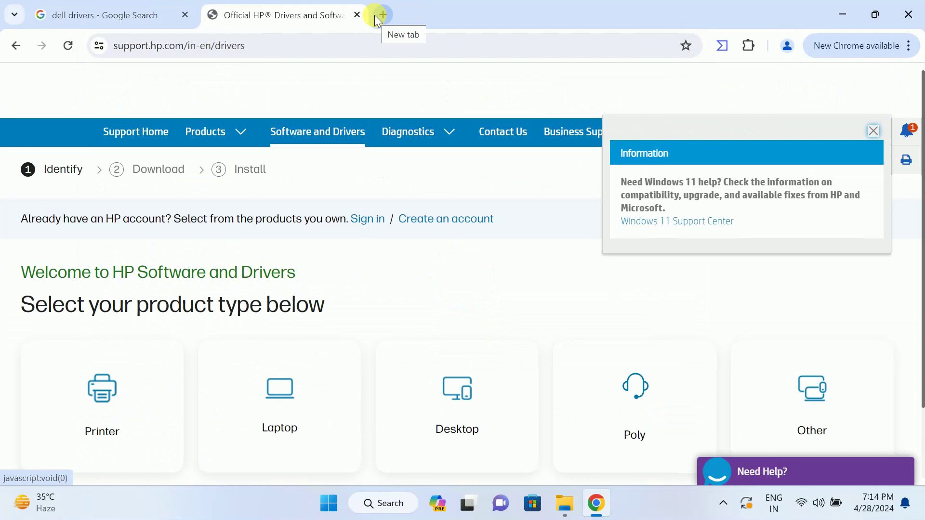
# Check System Information for manufacturer and model (Dell Inc. Latitude 3460), then minimise it
pyautogui.click(390, 504)
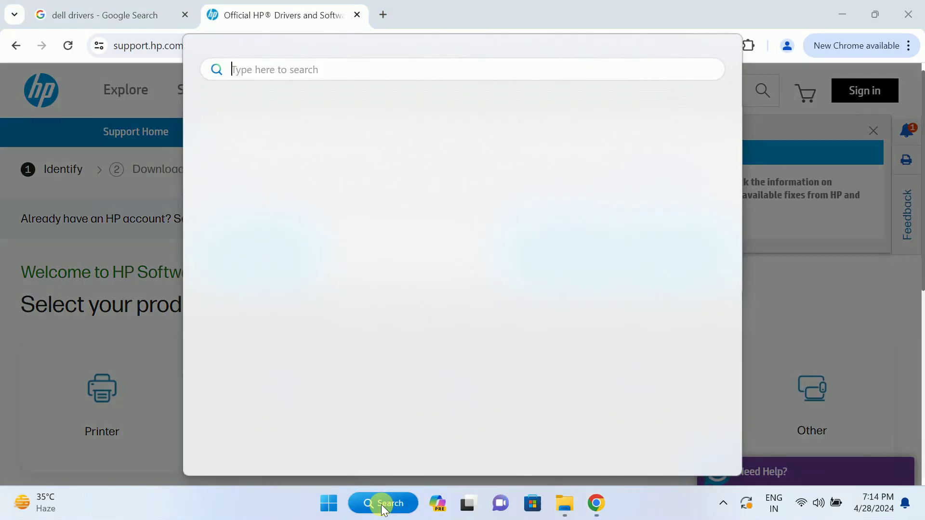
pyautogui.write('syste')
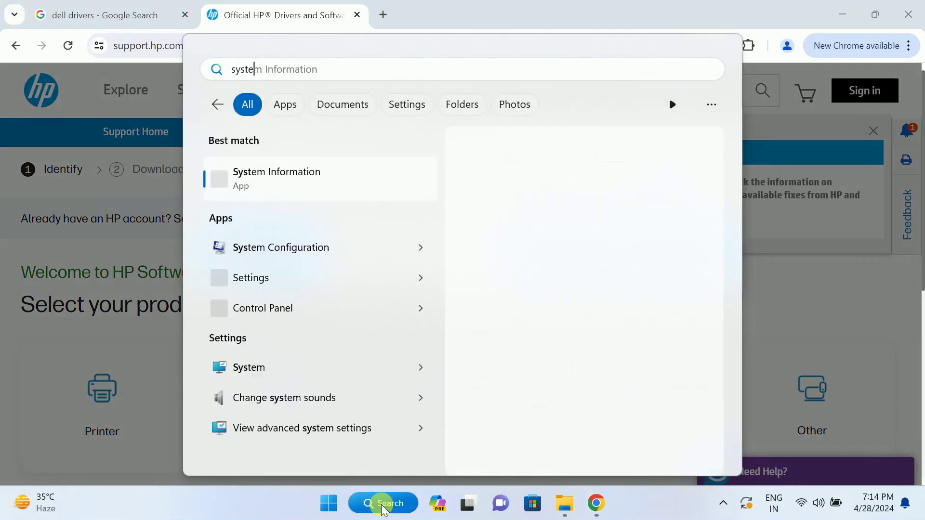
pyautogui.write('m')
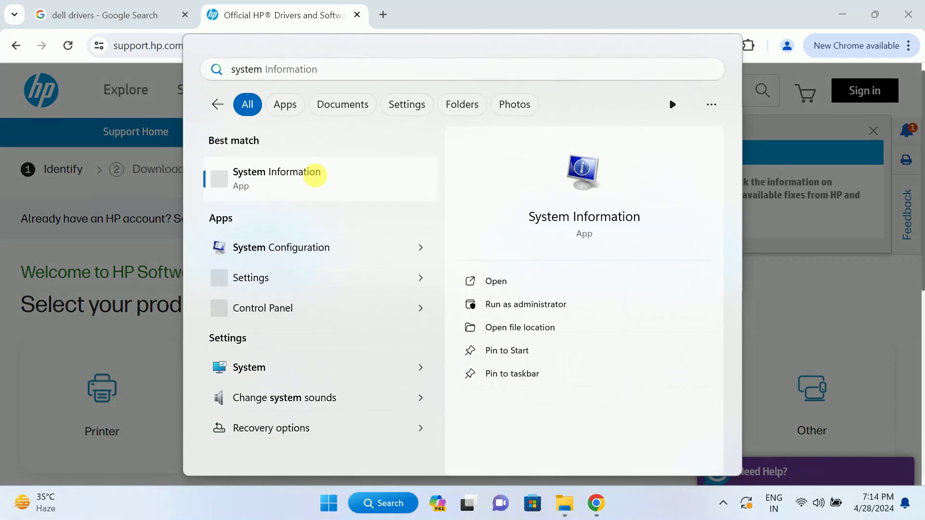
pyautogui.click(316, 174)
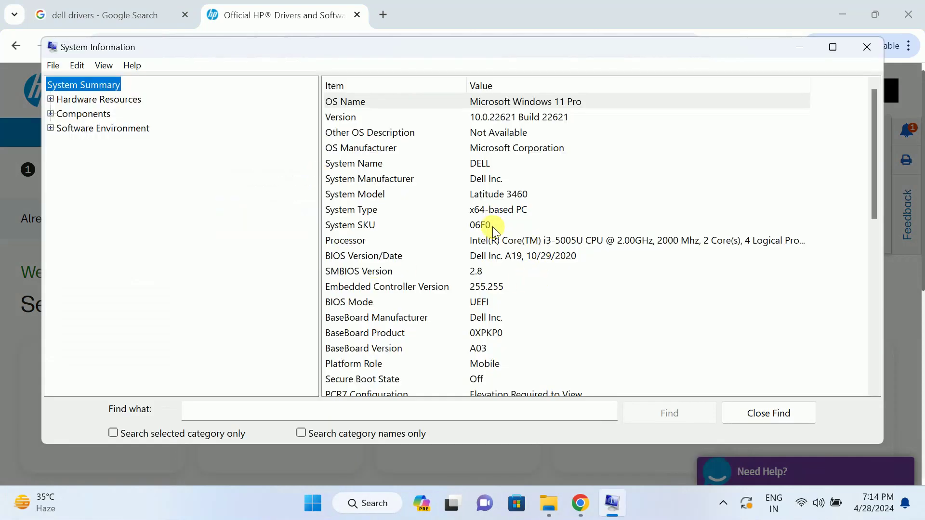
pyautogui.click(365, 196)
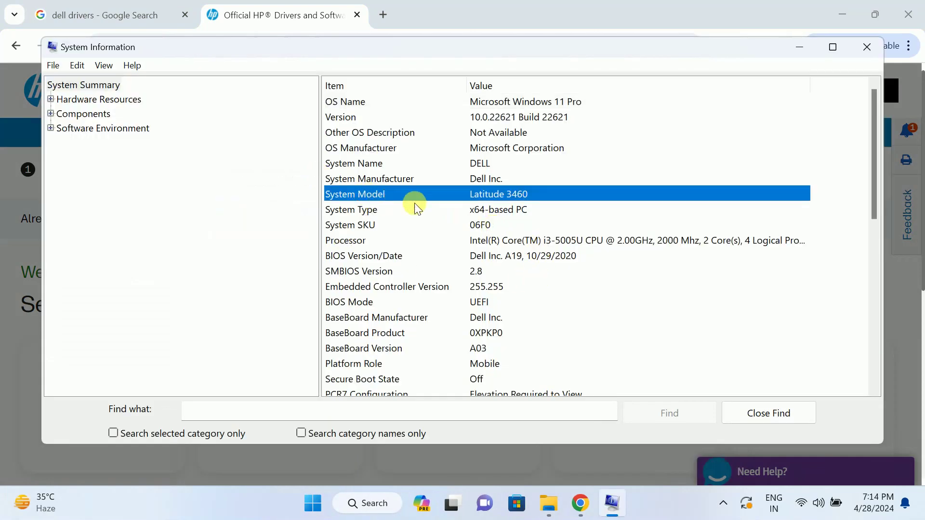
pyautogui.click(368, 210)
pyautogui.press('Down')
pyautogui.click(448, 183)
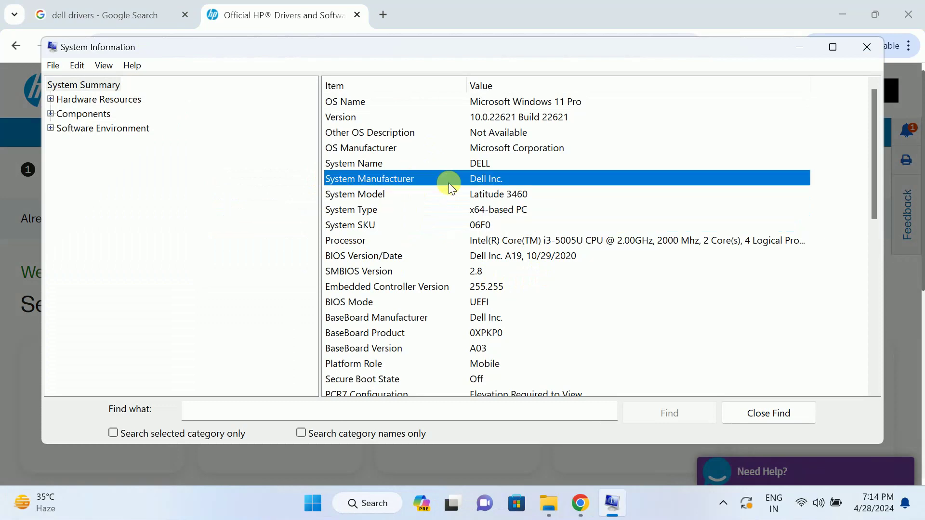
pyautogui.click(797, 54)
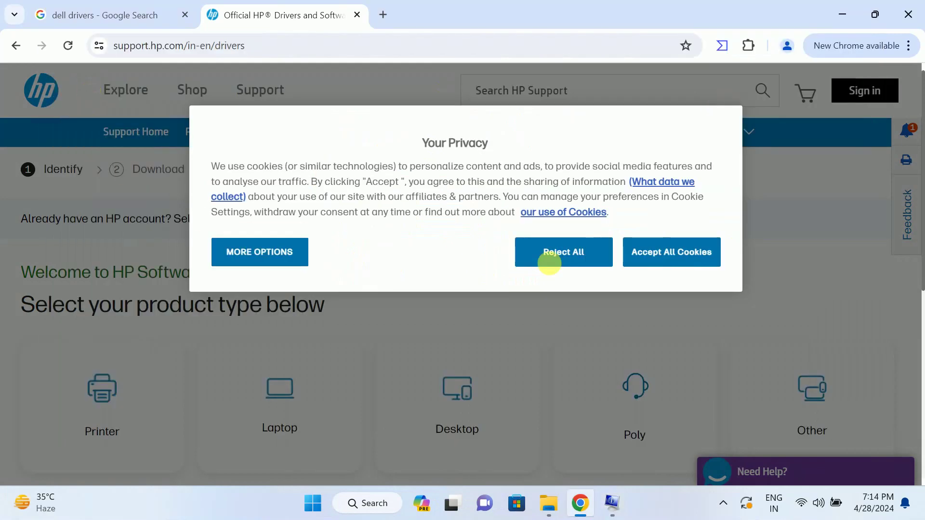
# Reject HP's cookies, open Dell's Drivers & Downloads result, and close the HP tab
pyautogui.click(589, 269)
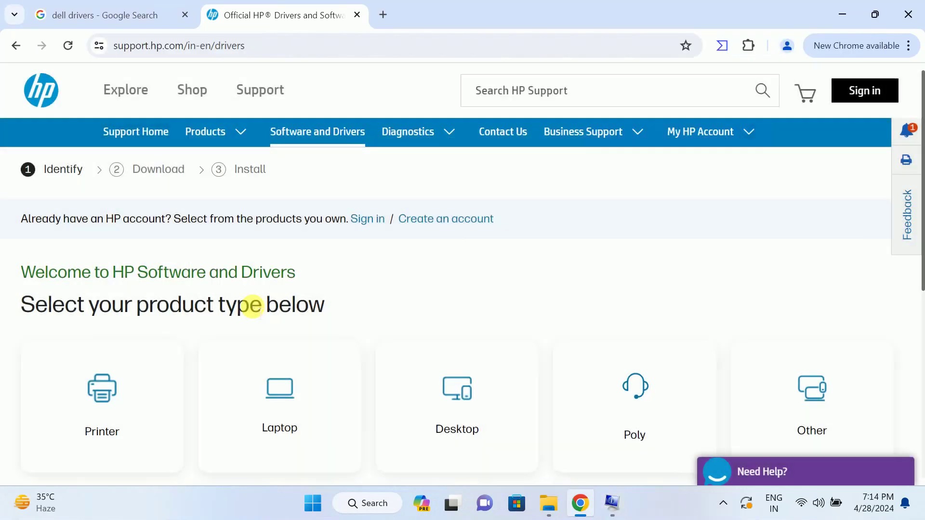
pyautogui.click(110, 9)
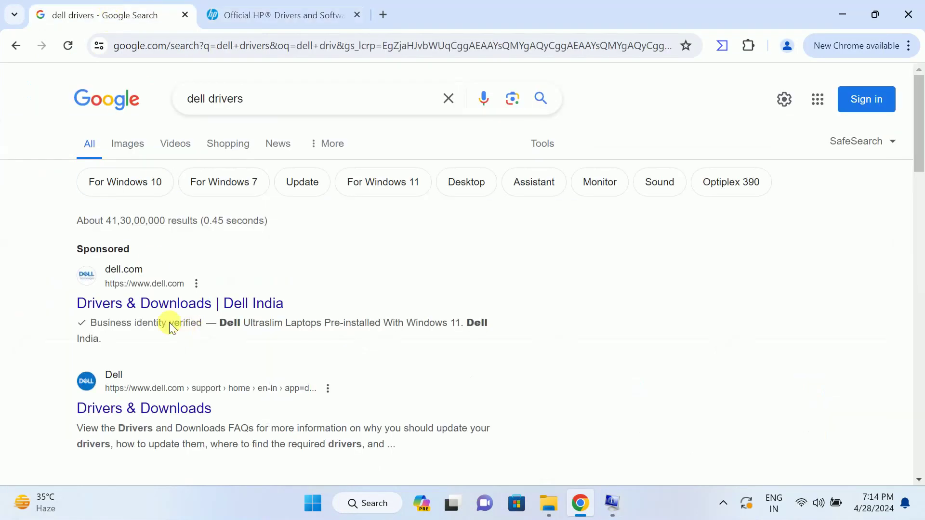
pyautogui.click(154, 305)
pyautogui.click(356, 14)
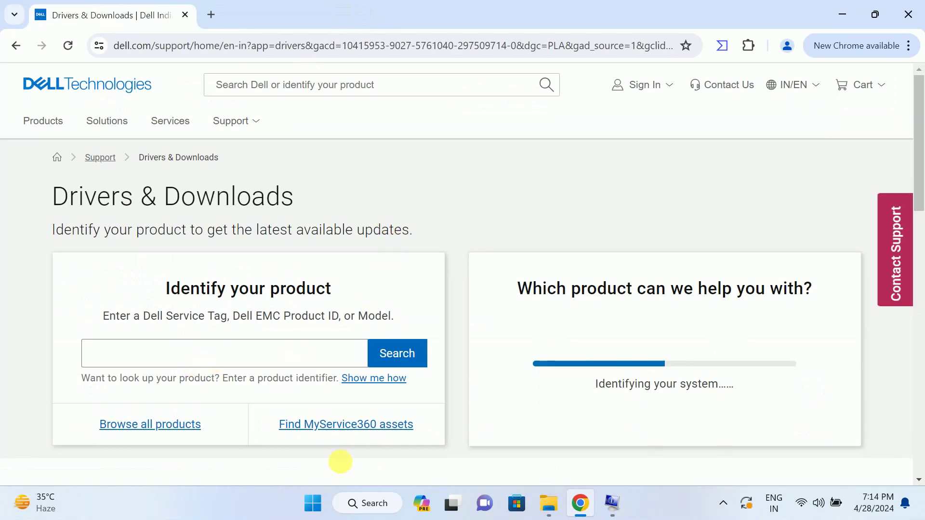
# Launch Command Prompt and run 'wmic csproduct' to list product details
pyautogui.click(374, 506)
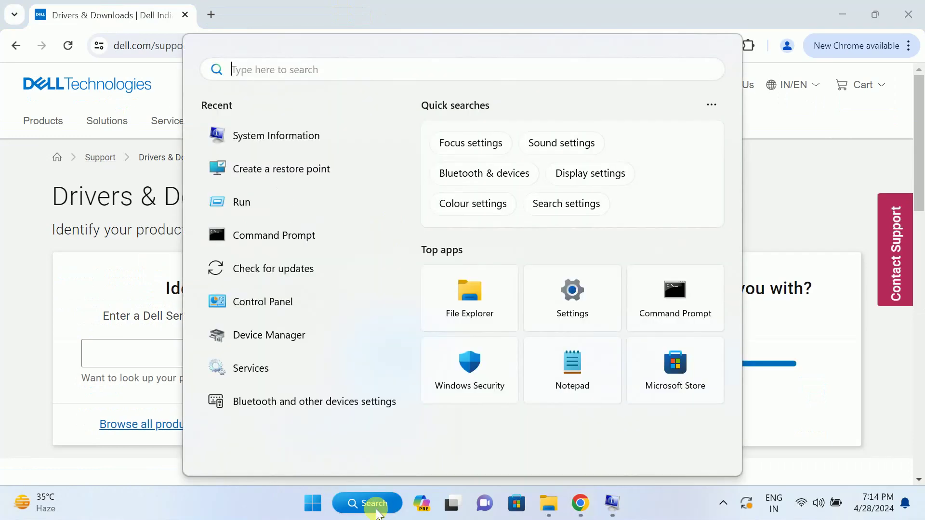
pyautogui.write('cmd')
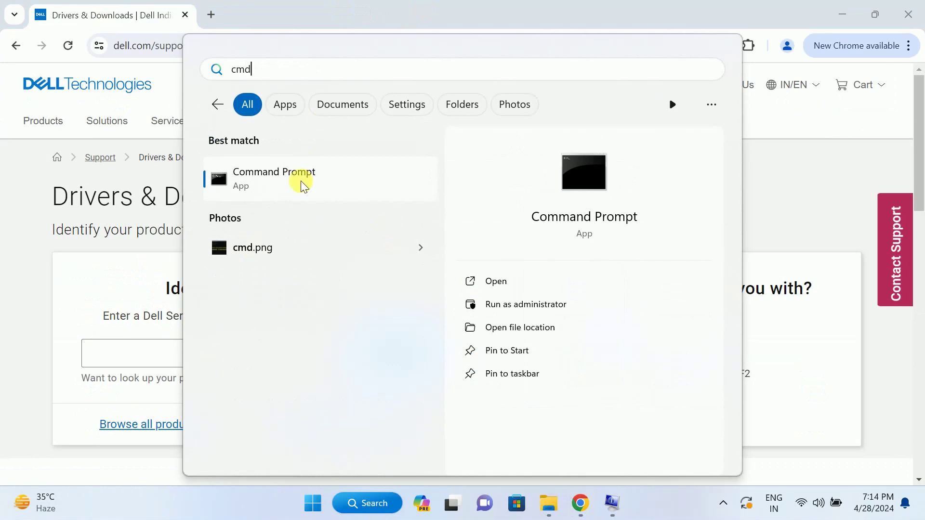
pyautogui.click(302, 186)
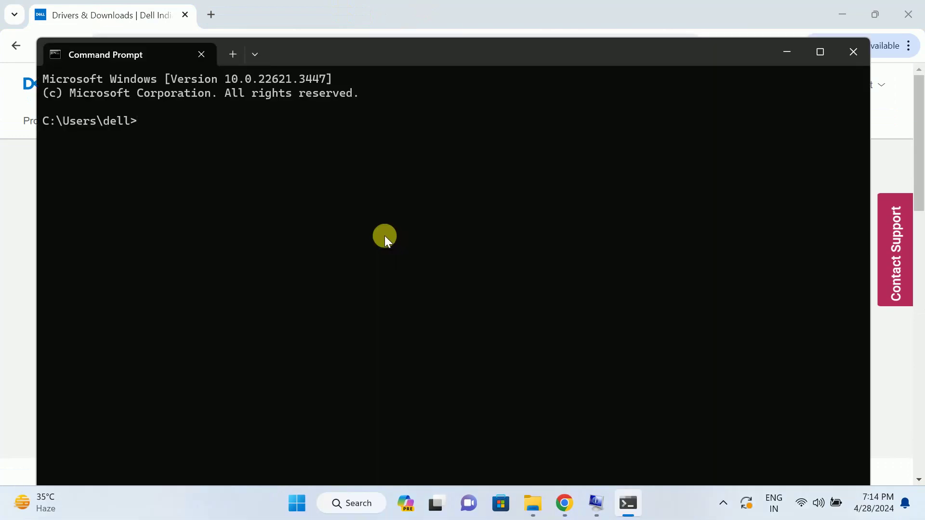
pyautogui.write('wmic')
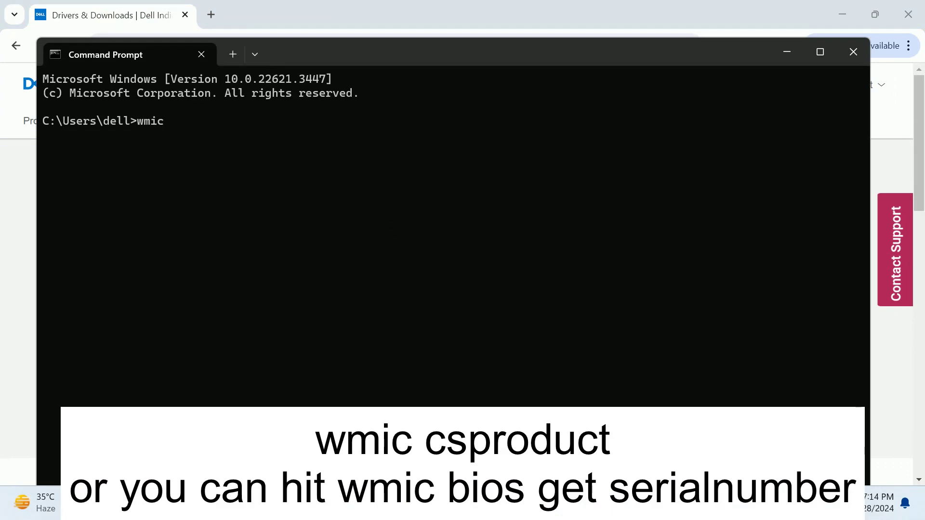
pyautogui.write(' csp')
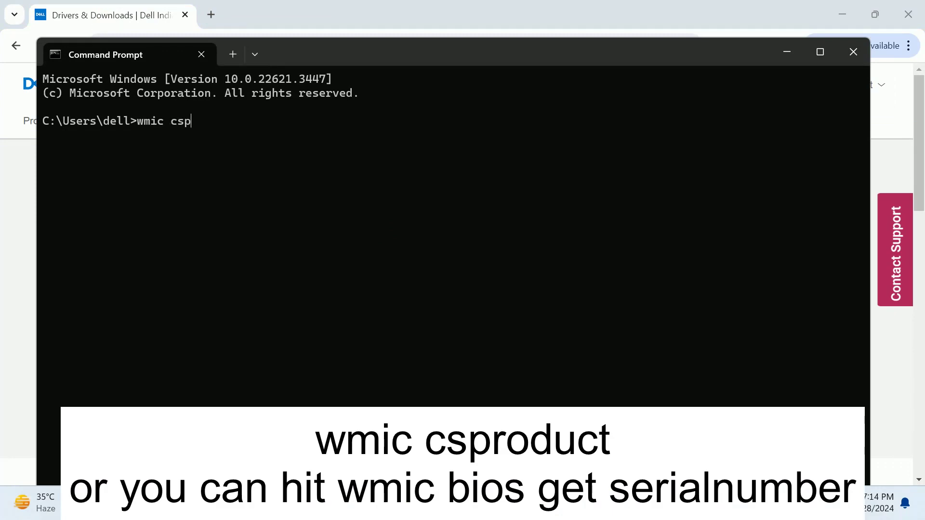
pyautogui.write('roduct')
pyautogui.press('Return')
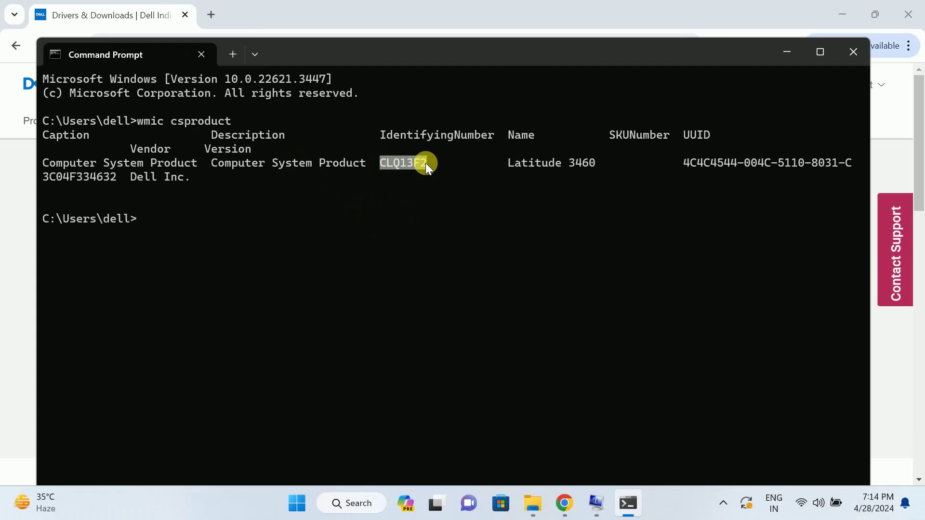
# Select the IdentifyingNumber CLQ13F2 and copy the service tag
pyautogui.rightClick(410, 45)
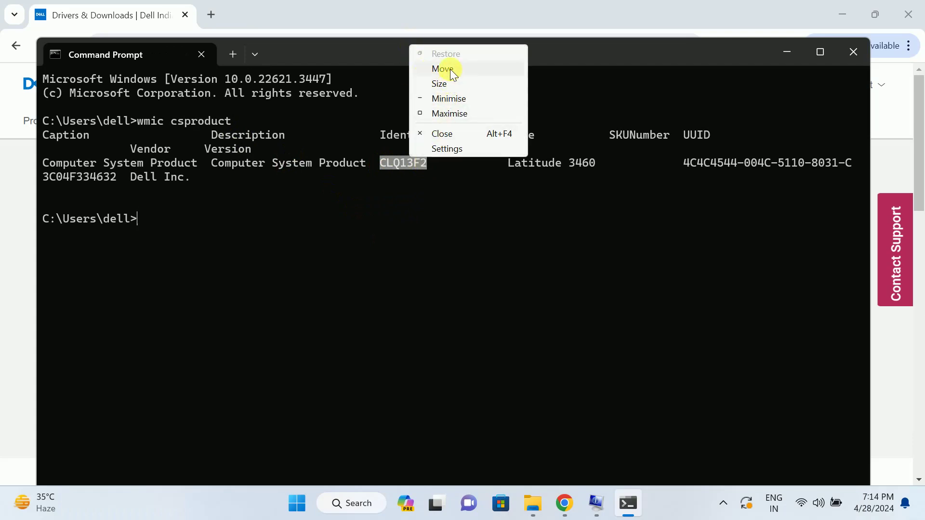
pyautogui.click(402, 168)
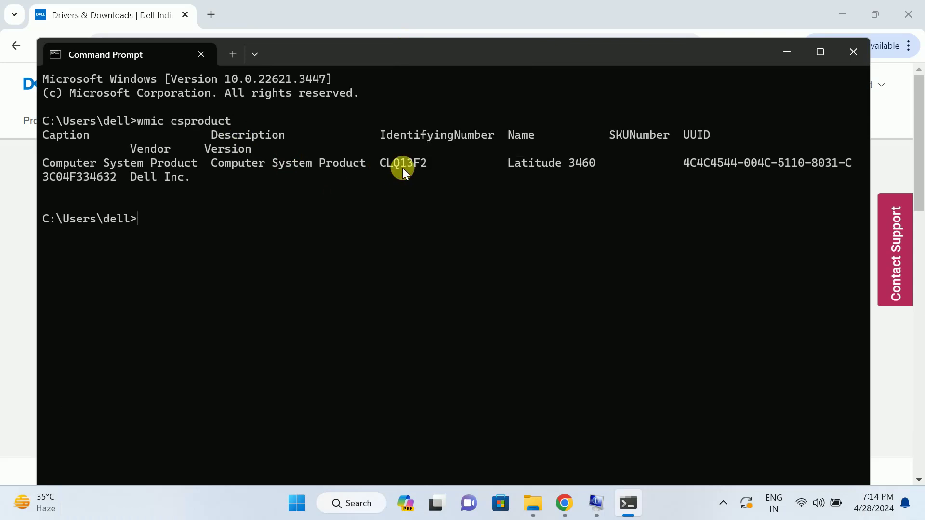
pyautogui.moveTo(382, 162); pyautogui.dragTo(420, 164)
pyautogui.hotkey('ctrl', 'c')
# Paste service tag CLQ13F2 into Dell's product identifier field and look it up
pyautogui.click(780, 56)
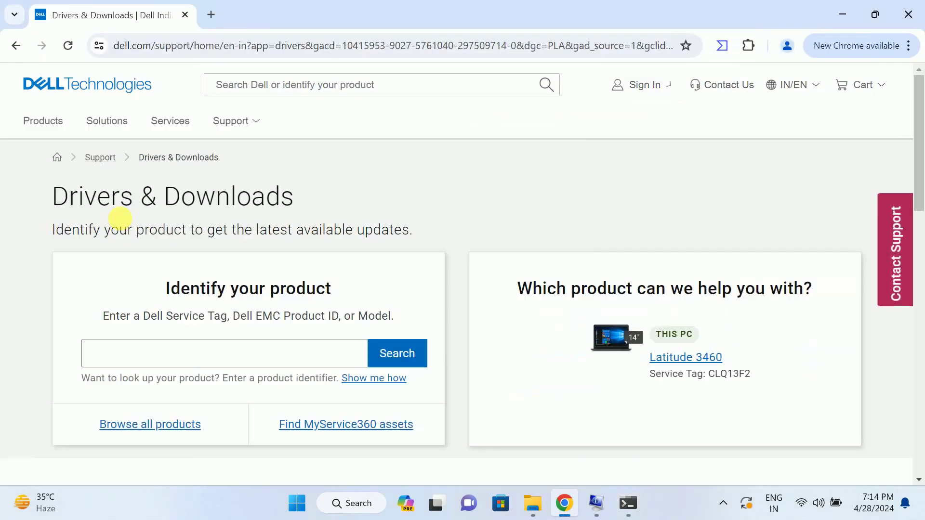
pyautogui.click(172, 357)
pyautogui.hotkey('ctrl', 'v')
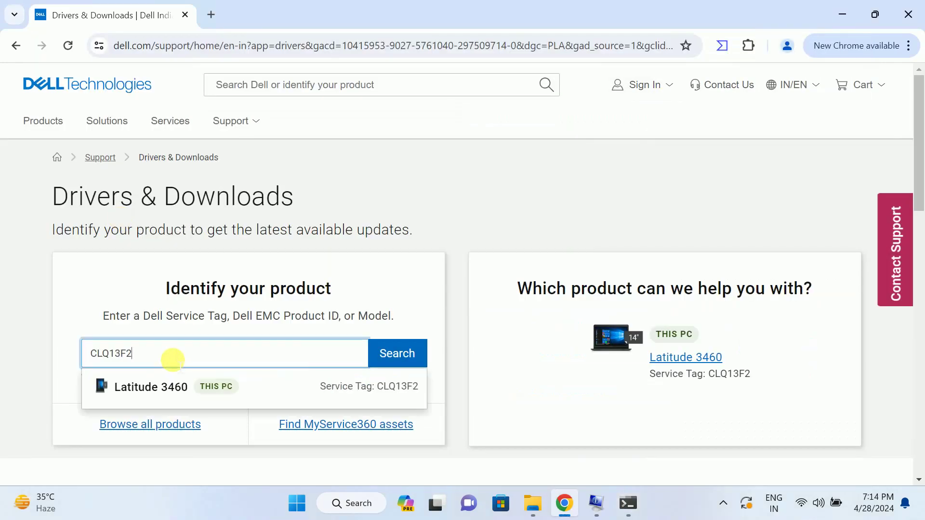
pyautogui.click(401, 360)
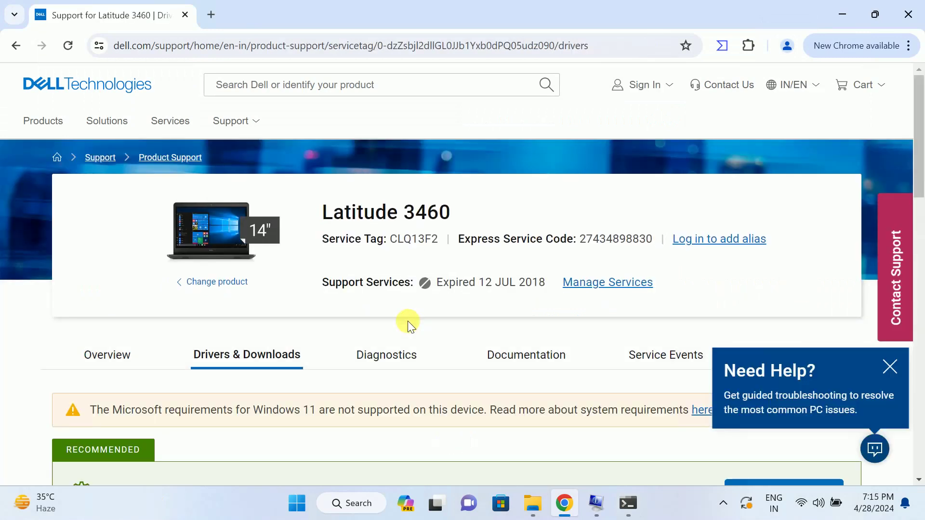
pyautogui.scroll(-3, 408, 325)
pyautogui.scroll(-2, 408, 325)
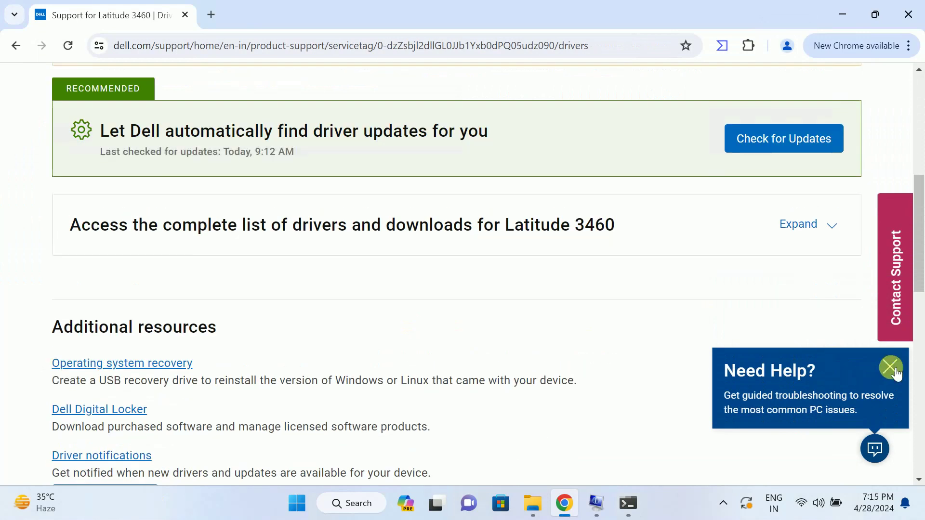
# Dismiss the Need Help popup and expand the complete driver list for Latitude 3460
pyautogui.click(890, 368)
pyautogui.click(829, 230)
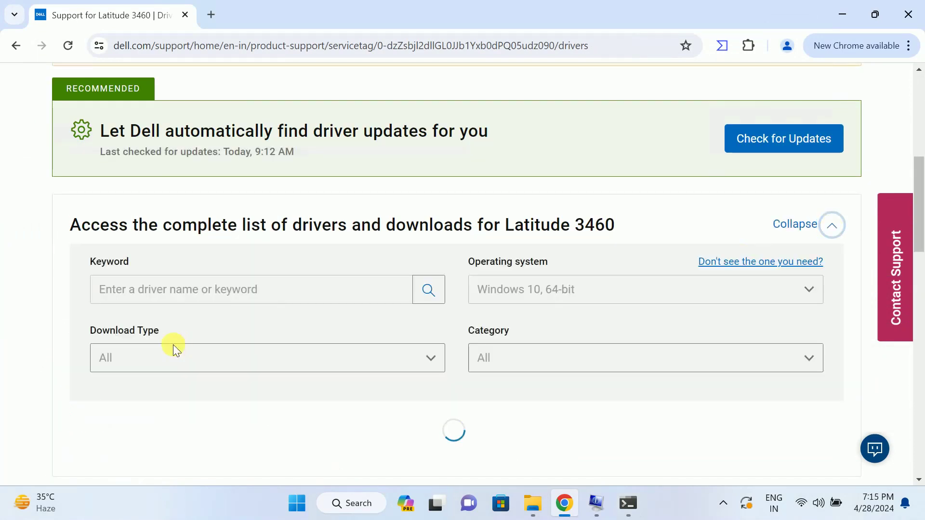
pyautogui.scroll(-3, 174, 347)
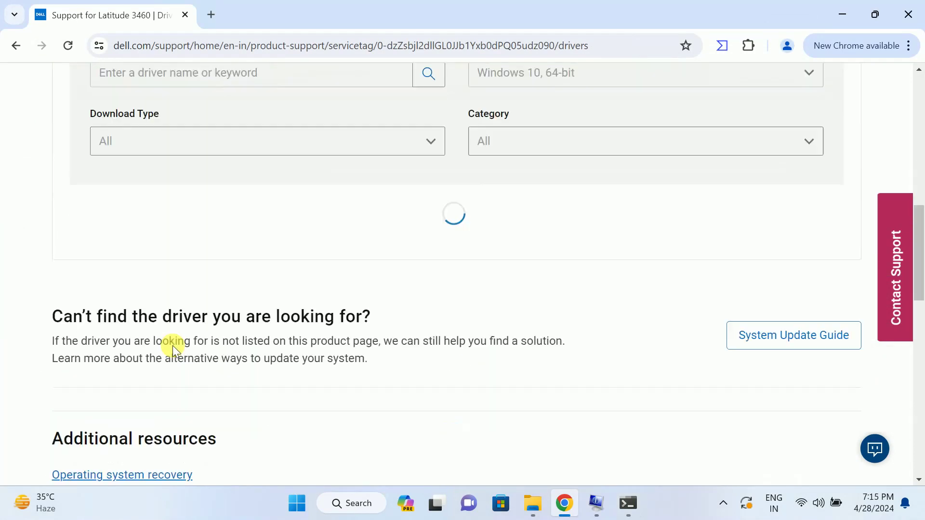
pyautogui.scroll(-2, 188, 339)
pyautogui.scroll(2, 434, 275)
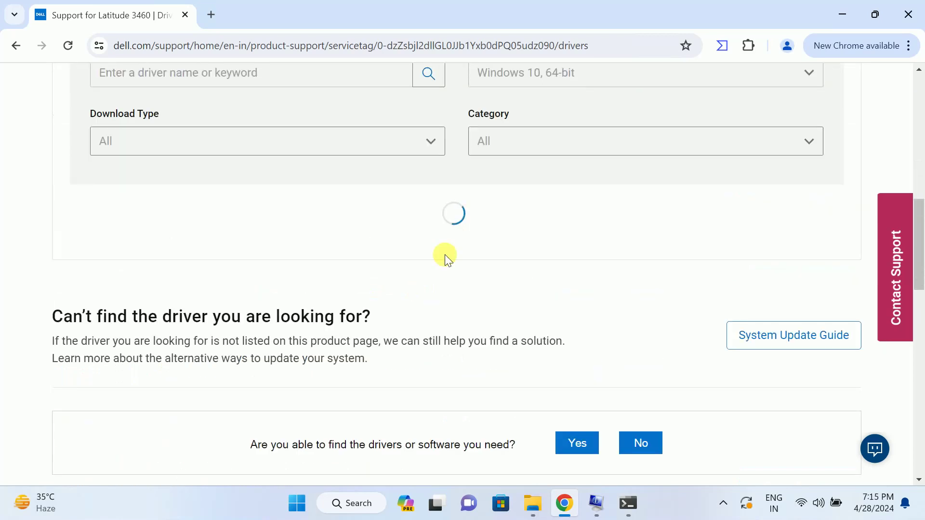
pyautogui.scroll(1, 477, 232)
pyautogui.scroll(1, 586, 213)
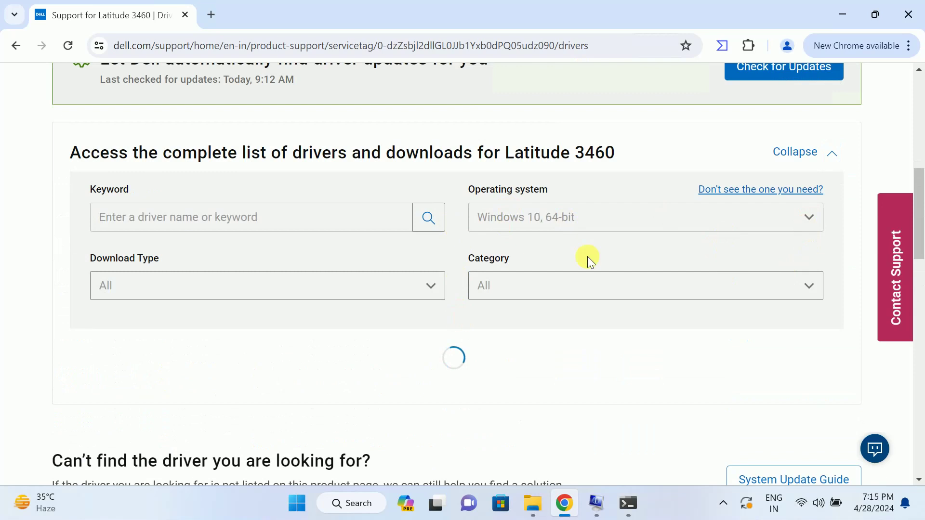
# Keep Windows 10, 64-bit and download the Intel HD/Iris/Iris Pro Graphics Driver
pyautogui.click(805, 217)
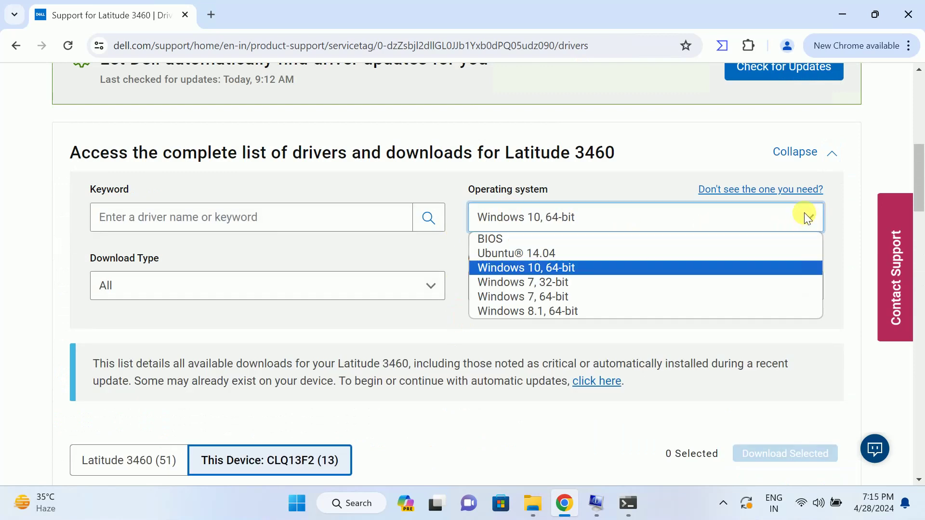
pyautogui.click(650, 171)
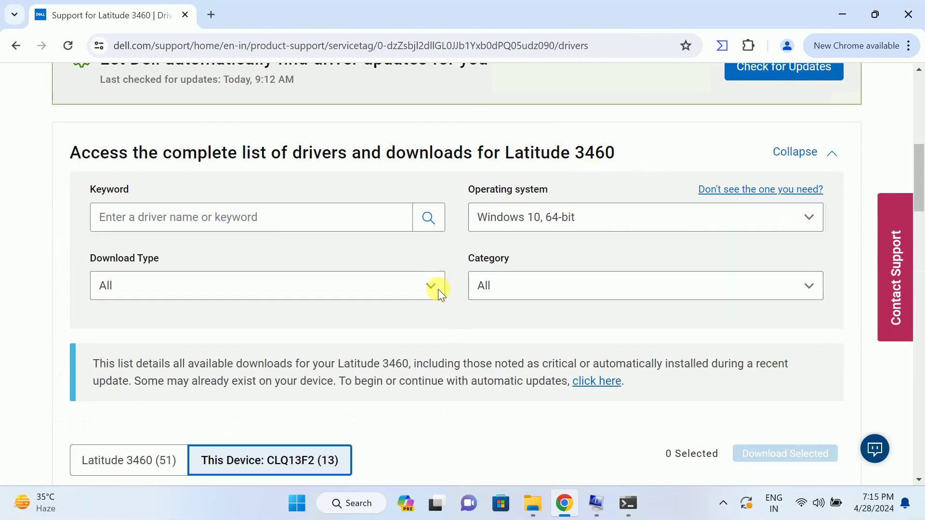
pyautogui.scroll(-5, 438, 291)
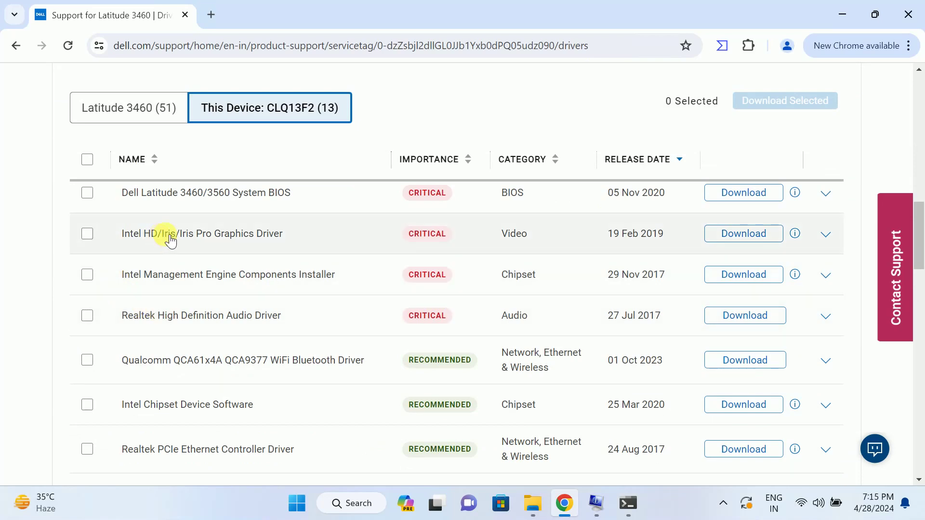
pyautogui.click(87, 234)
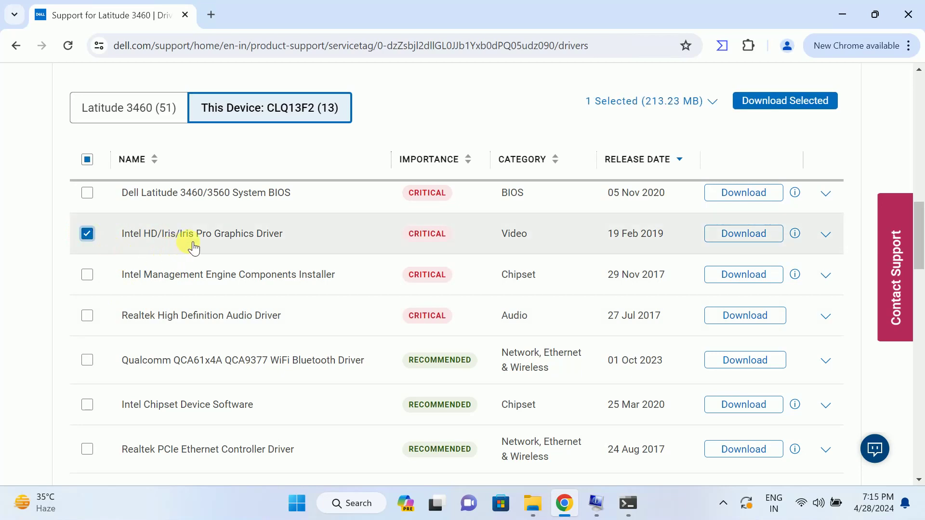
pyautogui.click(733, 232)
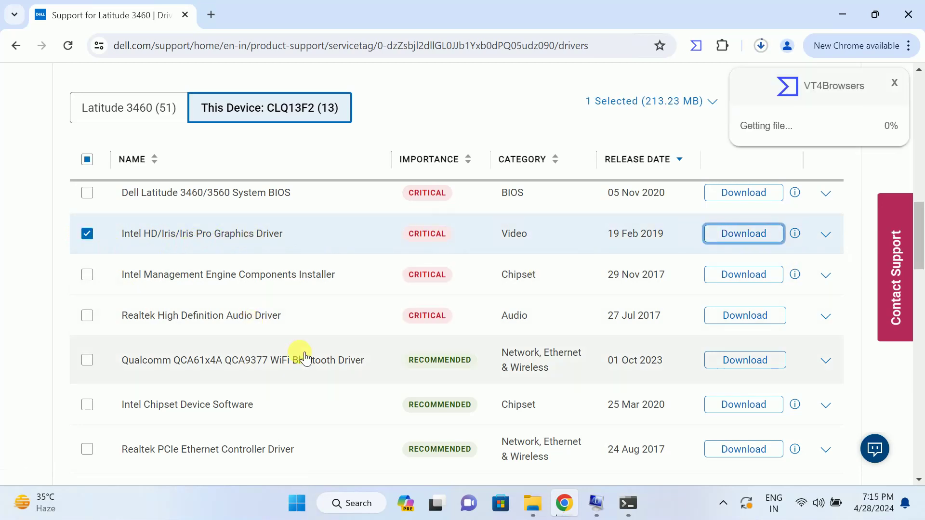
pyautogui.scroll(-2, 305, 358)
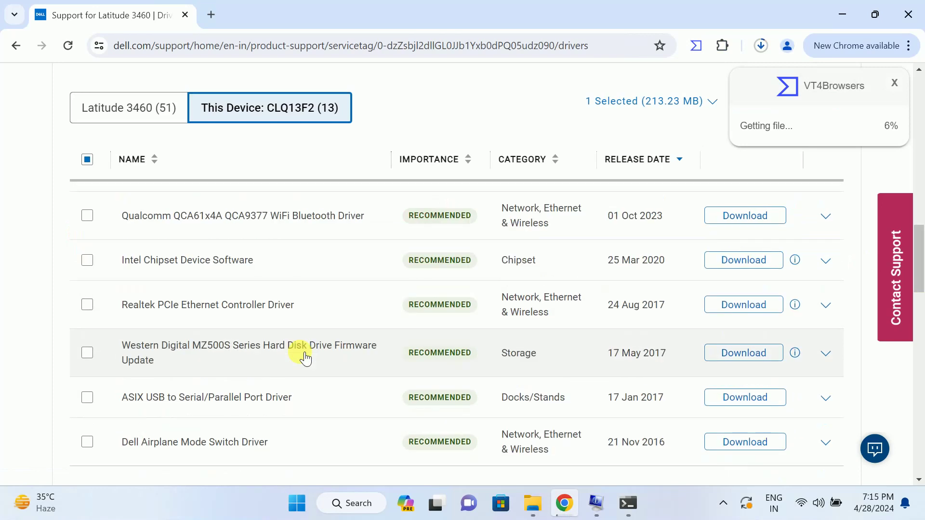
pyautogui.scroll(-1, 305, 358)
# Reveal the rest of the driver list and switch to the other computer's desktop
pyautogui.click(445, 431)
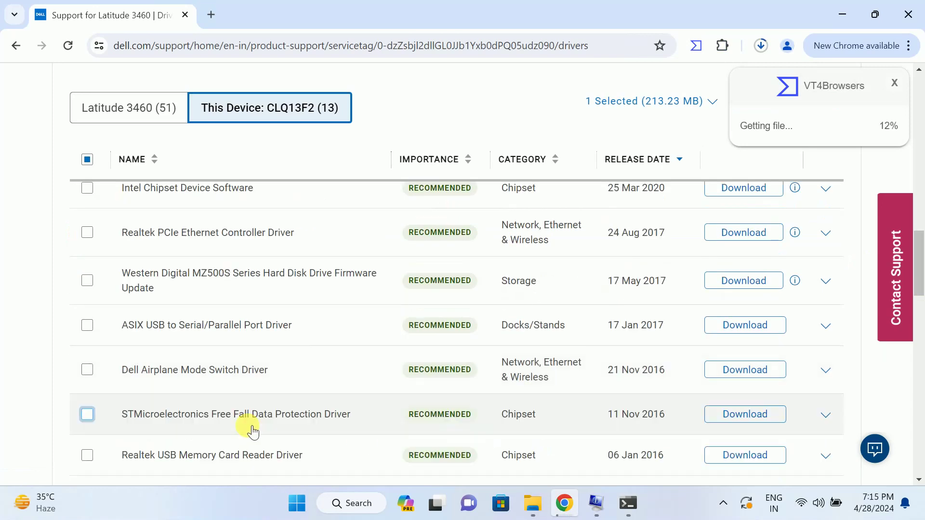
pyautogui.scroll(-2, 249, 430)
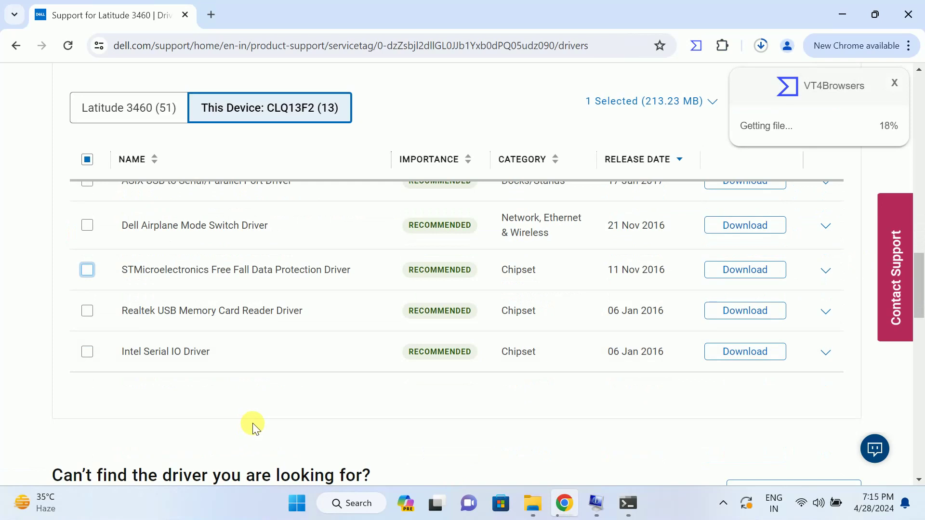
pyautogui.scroll(5, 256, 427)
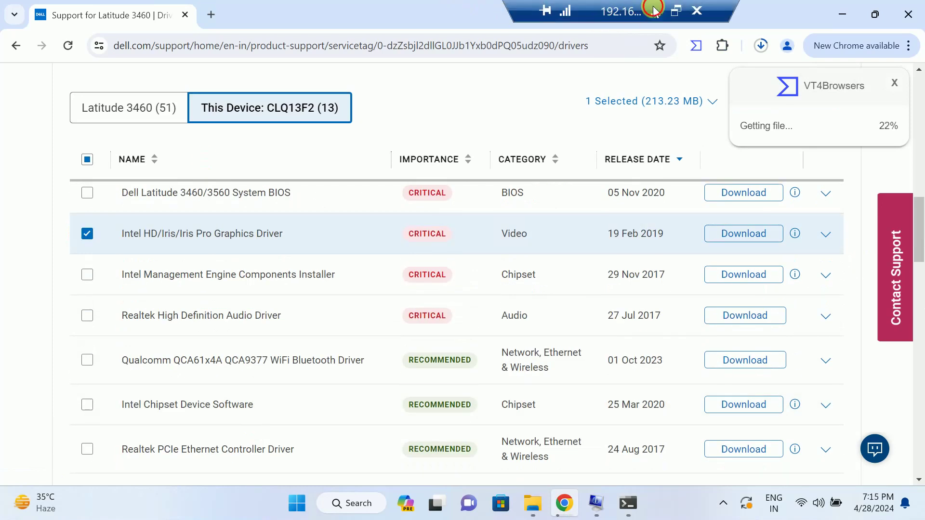
pyautogui.click(676, 7)
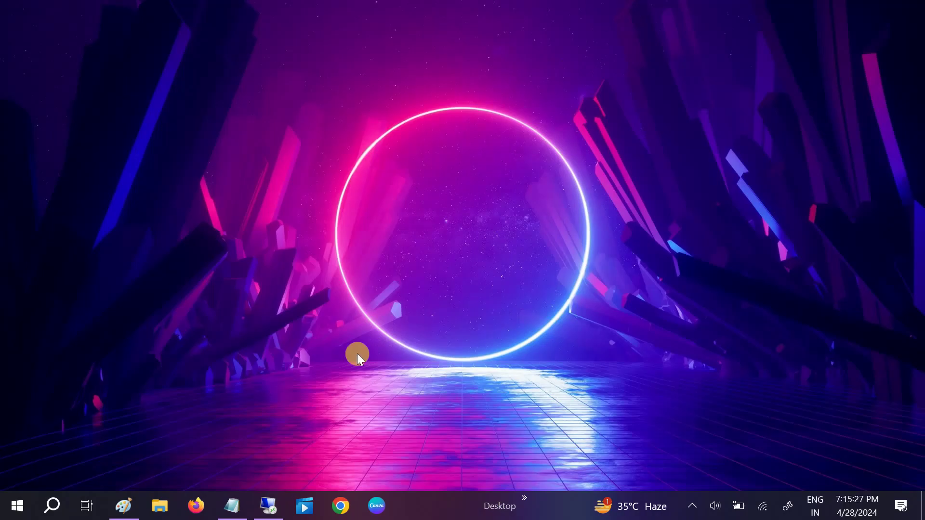
# Launch Device Manager from the Start menu and select Intel(R) HD Graphics 620 under Display adapters
pyautogui.rightClick(9, 510)
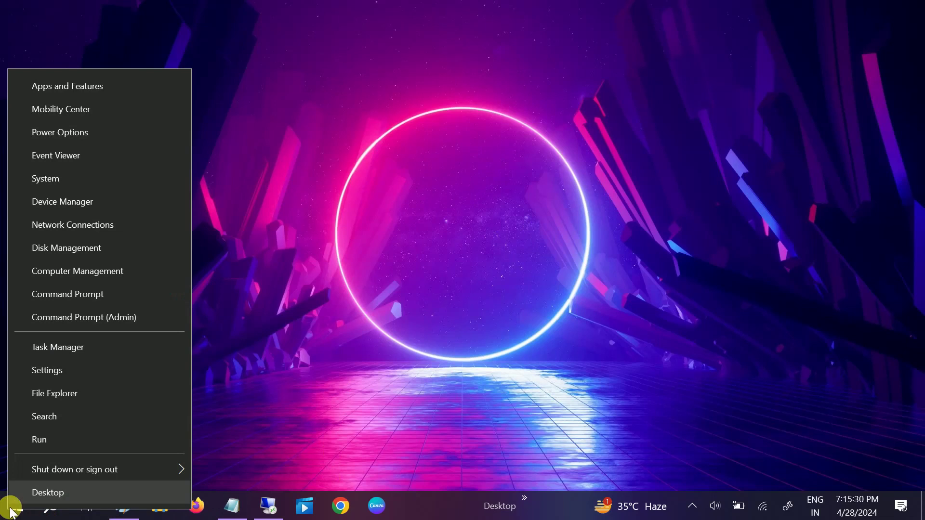
pyautogui.click(92, 204)
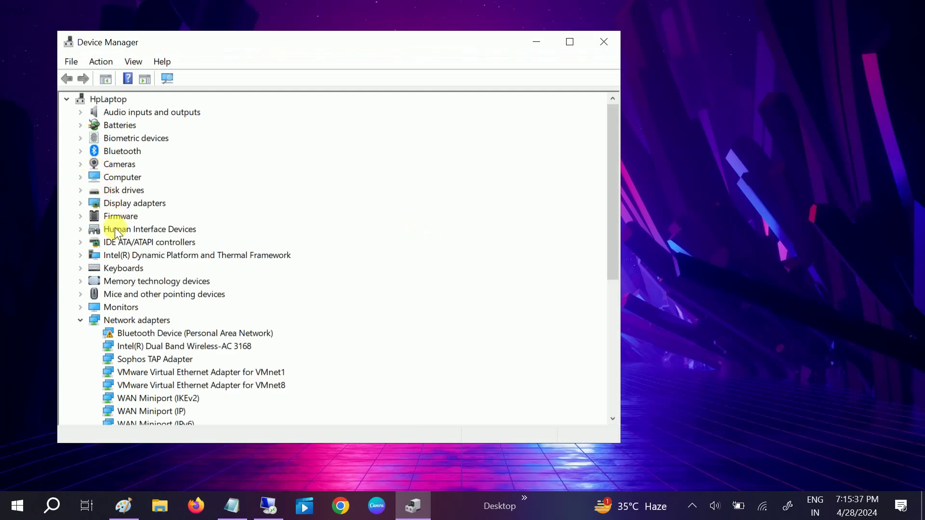
pyautogui.click(82, 203)
pyautogui.click(178, 216)
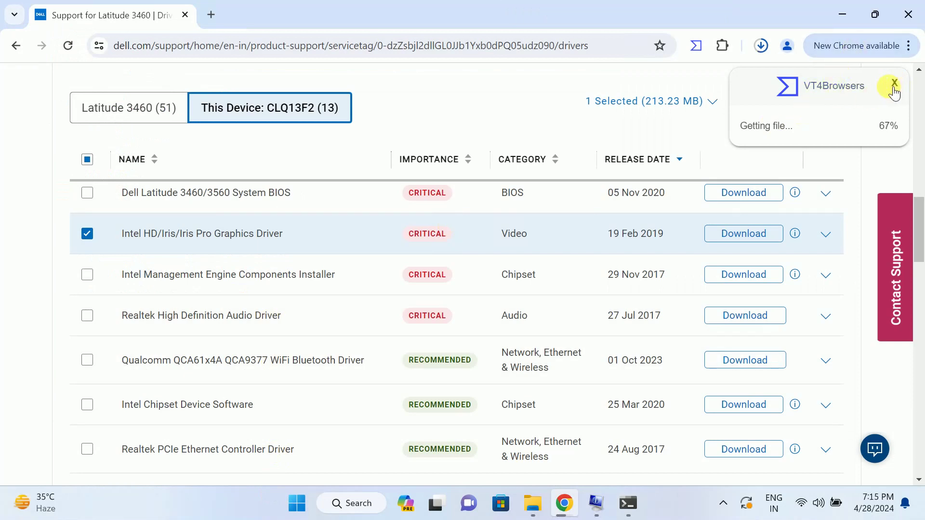
# Check Chrome's recent downloads until the 213 MB Intel-HD-Graphics .EXE shows Done
pyautogui.click(760, 46)
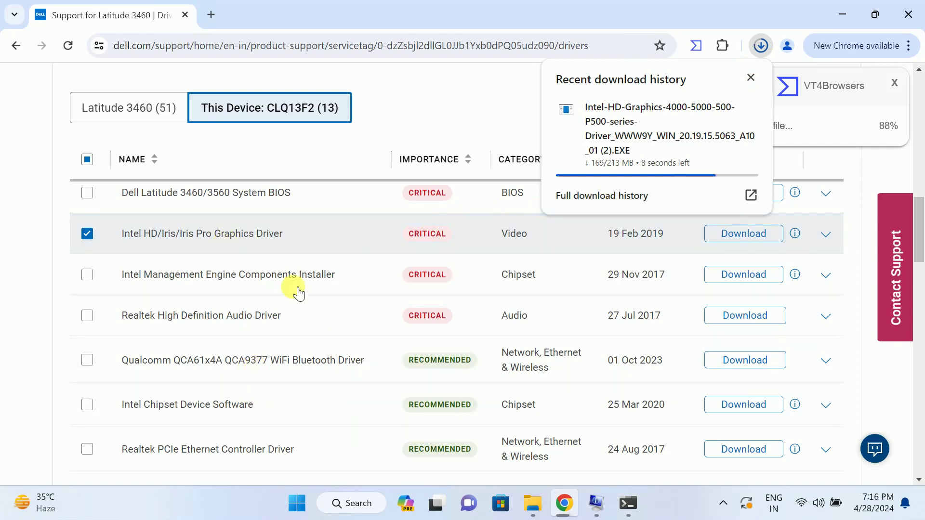
pyautogui.scroll(2, 105, 409)
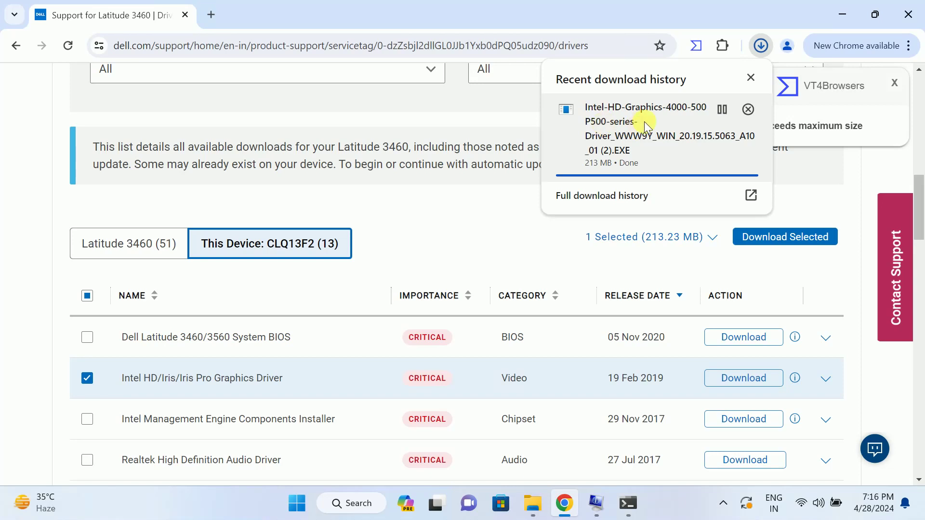
pyautogui.moveTo(656, 130)
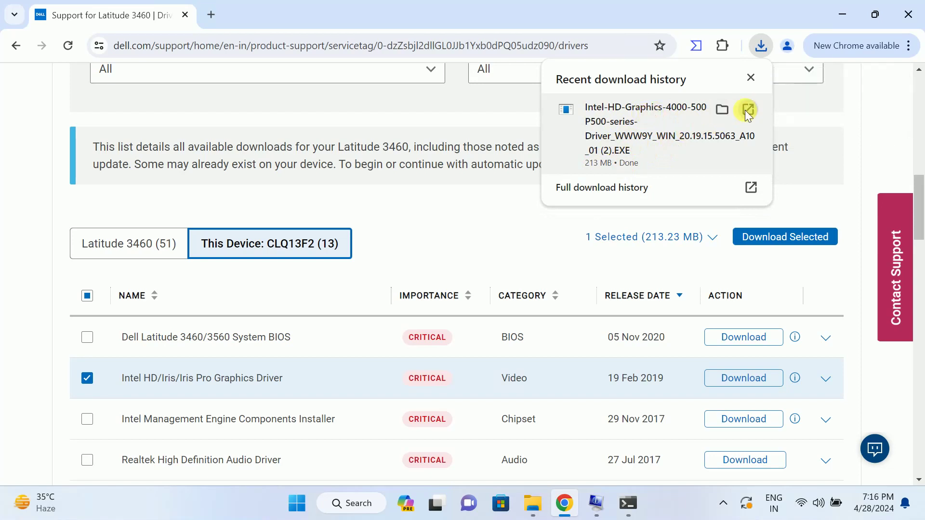
# Close Chrome, approve the Dell, Inc. UAC prompt and start INSTALL in the Dell Update Package
pyautogui.click(909, 15)
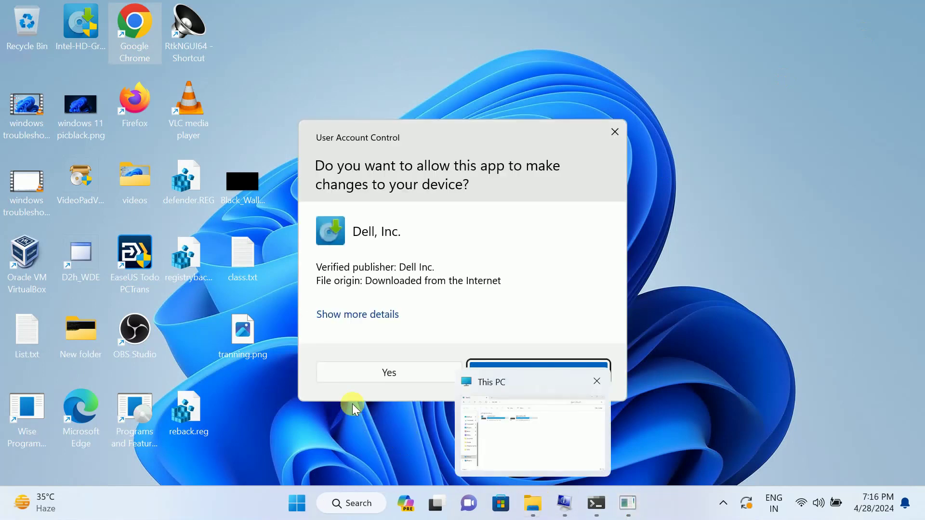
pyautogui.click(385, 378)
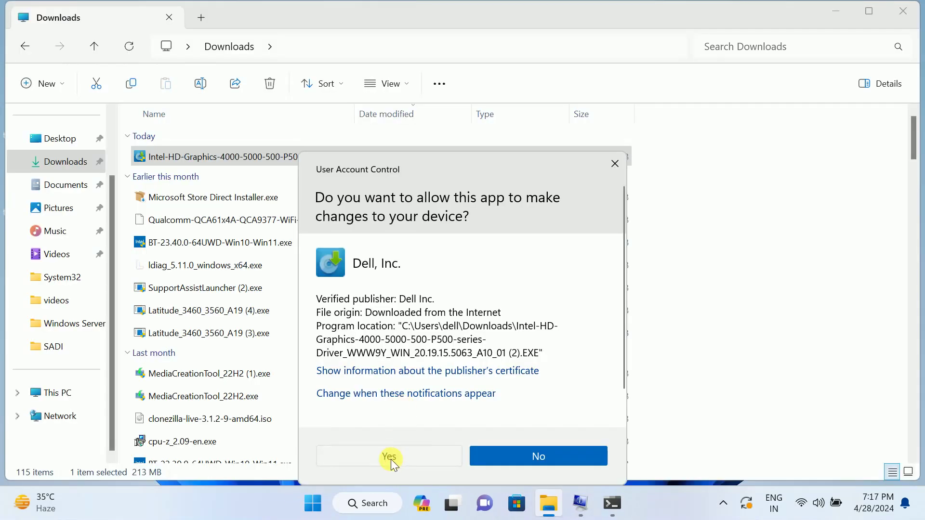
pyautogui.click(391, 459)
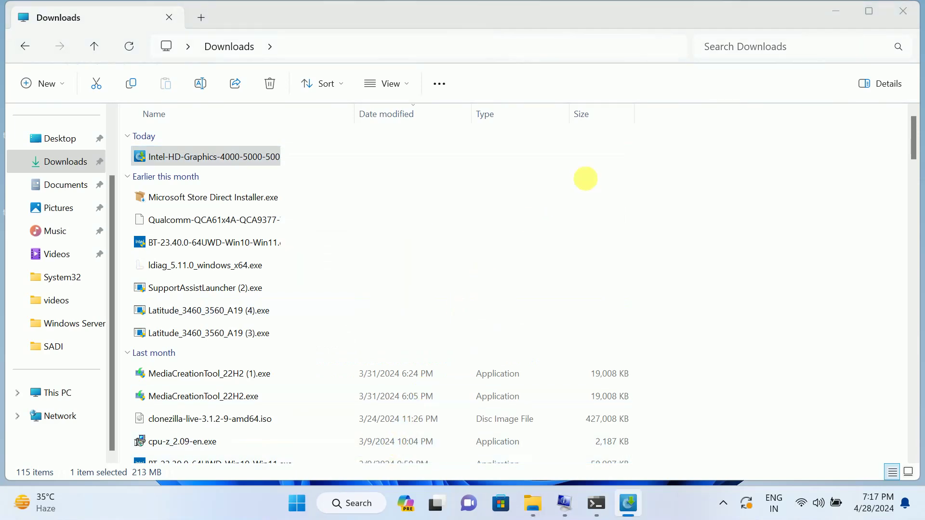
pyautogui.click(902, 11)
pyautogui.click(587, 266)
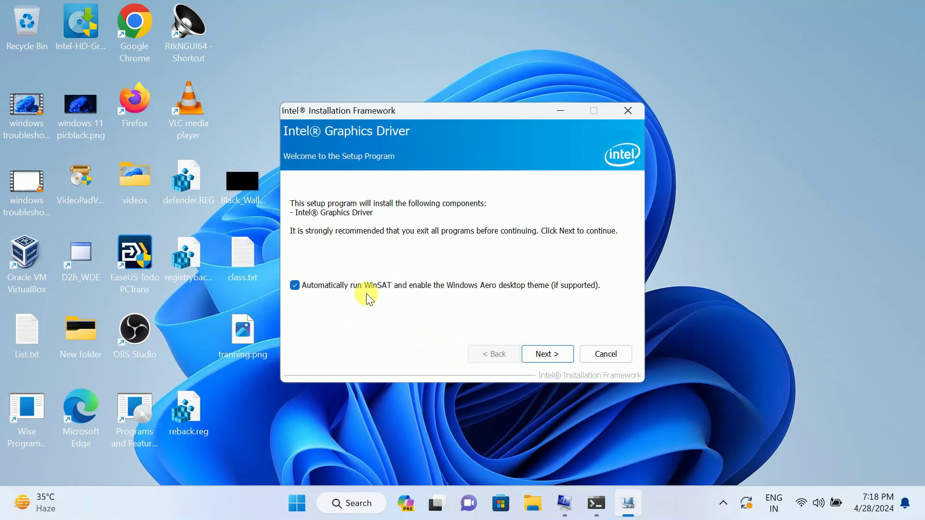
# Walk through the Intel setup: welcome, accept license, Readme, wait for install, and continue to the finish page
pyautogui.click(547, 354)
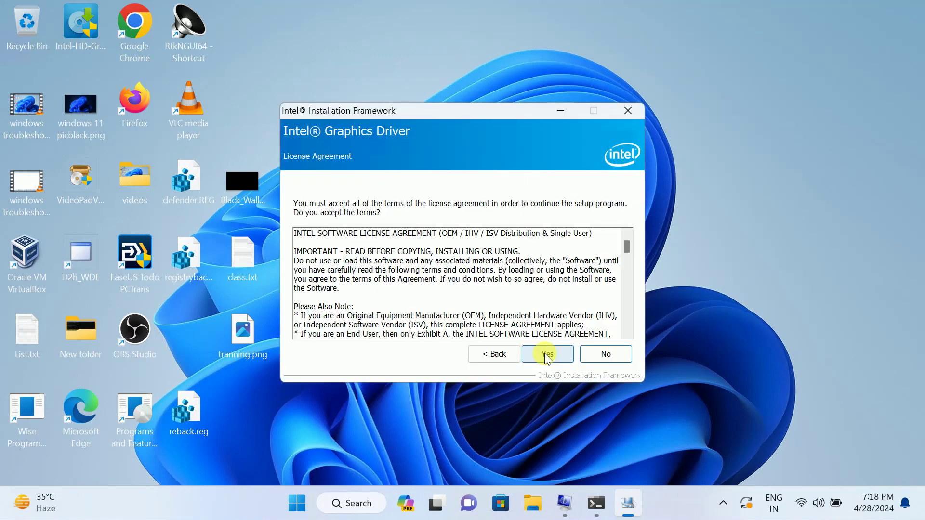
pyautogui.click(546, 354)
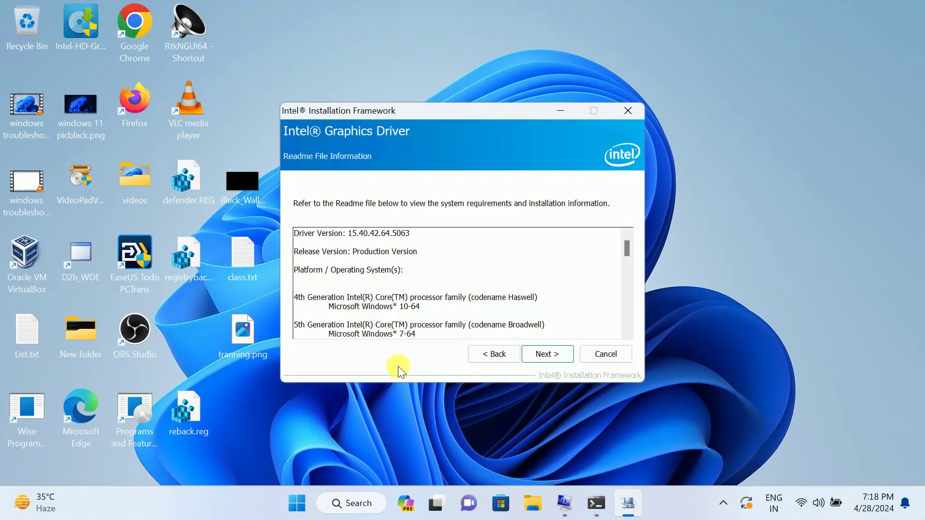
pyautogui.click(547, 354)
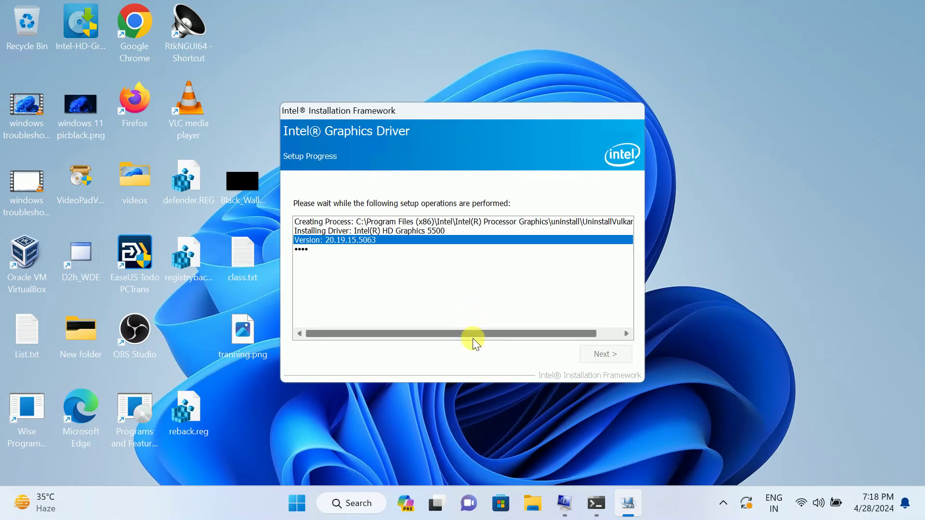
pyautogui.moveTo(472, 338); pyautogui.dragTo(546, 342)
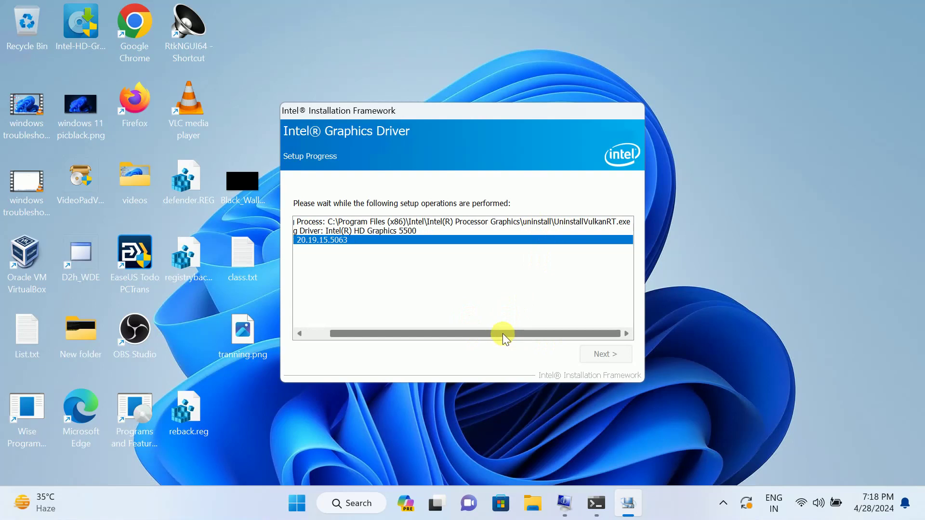
pyautogui.moveTo(502, 333); pyautogui.dragTo(427, 335)
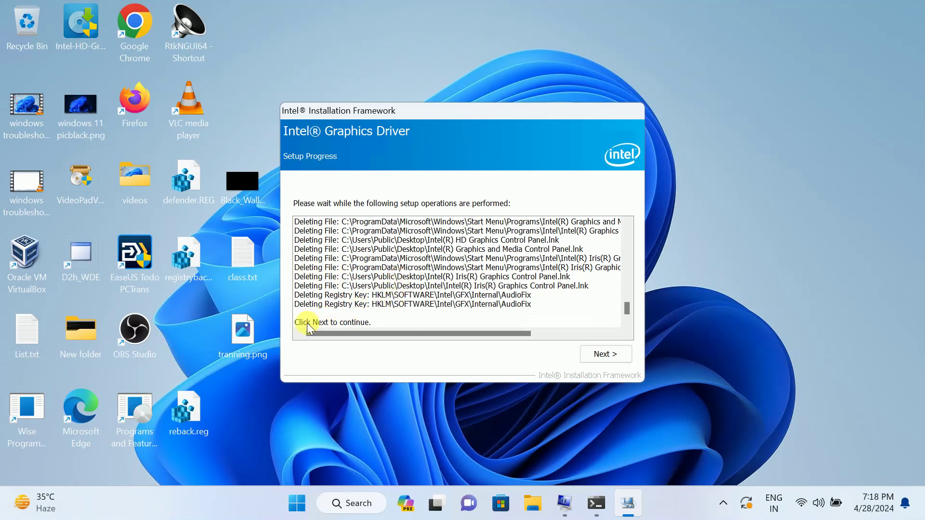
pyautogui.click(612, 360)
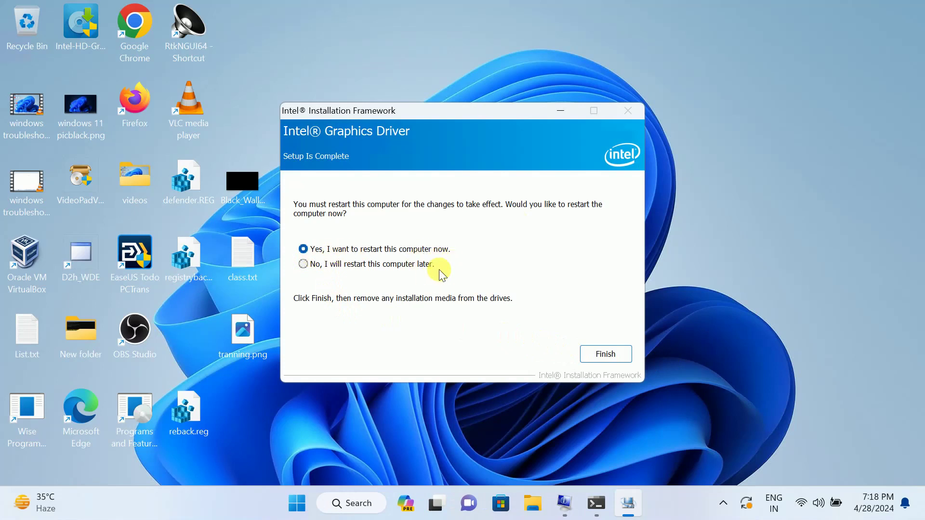
# Finish the Intel Graphics Driver setup with 'Yes, restart now' kept so the laptop reboots
pyautogui.click(609, 354)
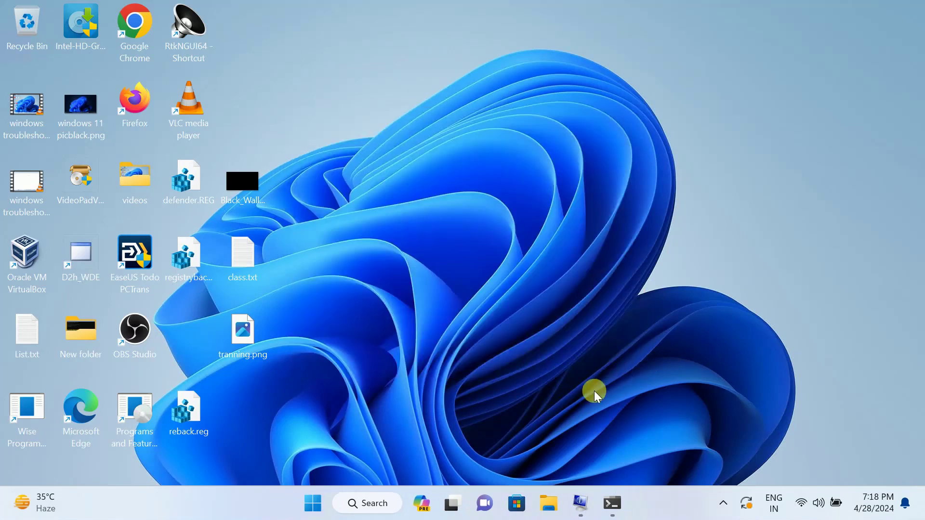